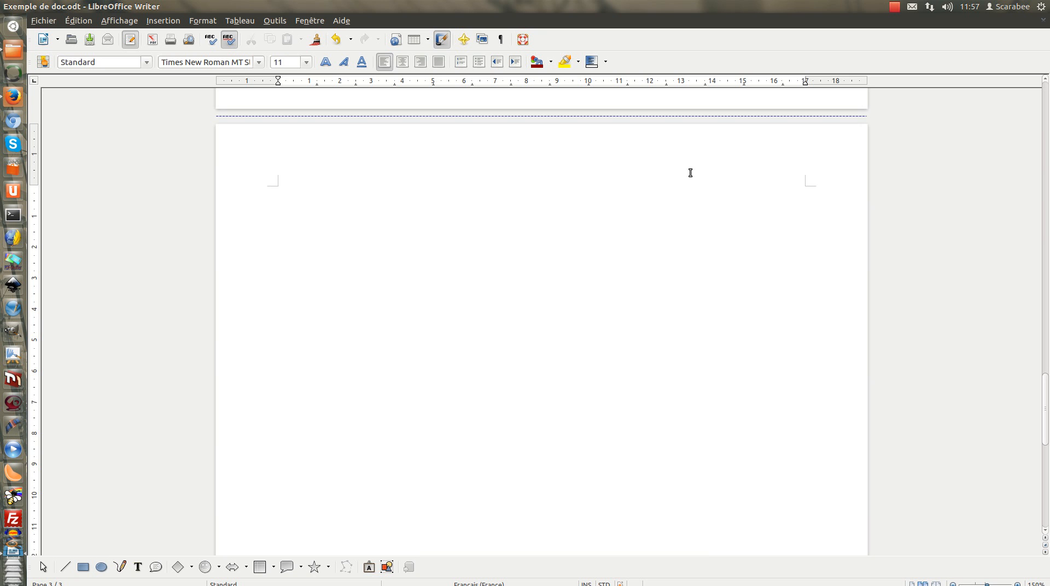
Open the styles list and review the character effects and font settings of the Standard paragraph style
{"action": "key", "text": "F11"}
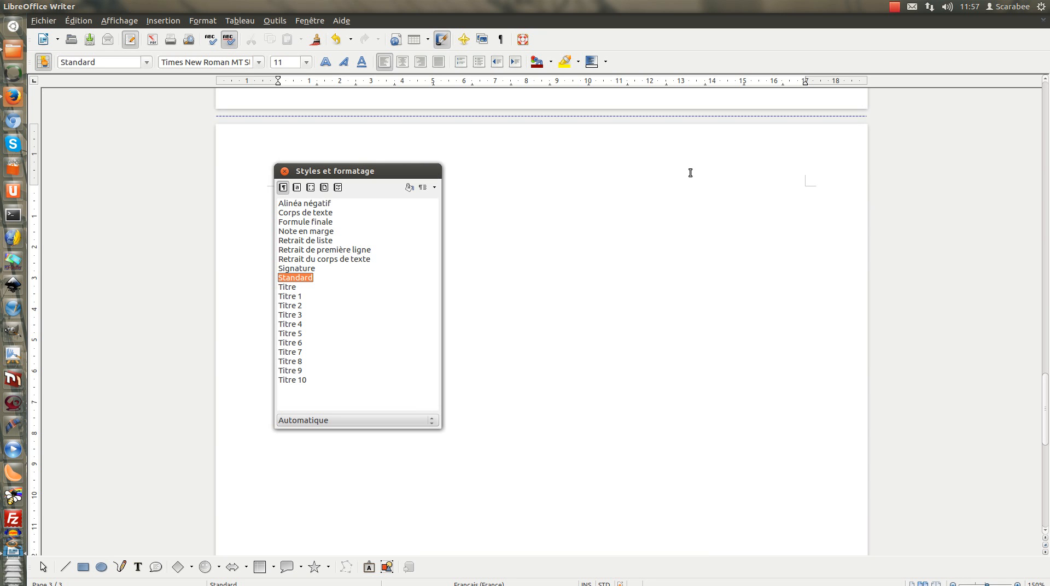
{"action": "left_click_drag", "start_coordinate": [345, 174], "coordinate": [549, 112]}
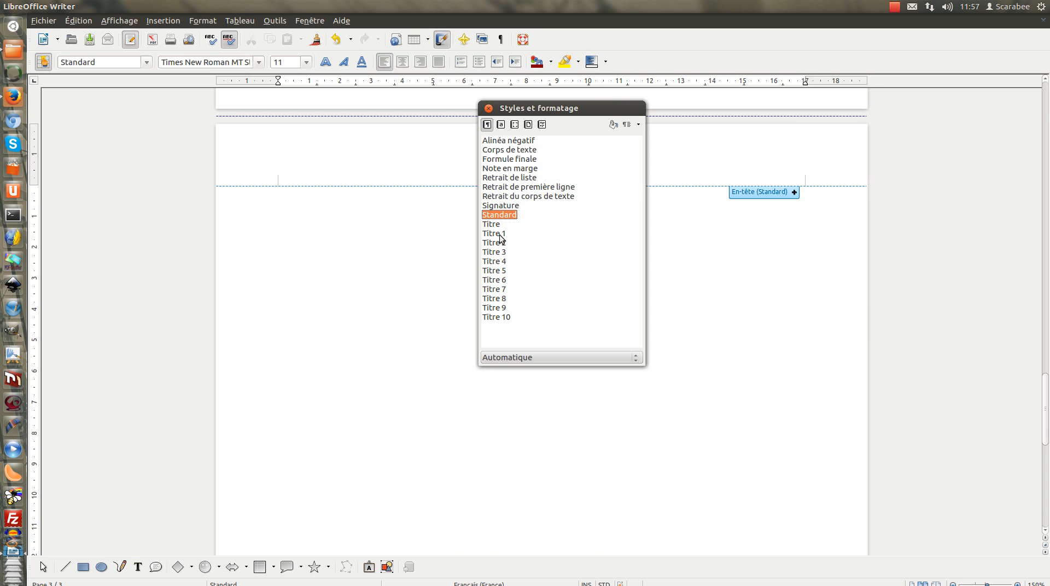
{"action": "left_click", "coordinate": [497, 235]}
{"action": "right_click", "coordinate": [497, 216]}
{"action": "left_click", "coordinate": [527, 240]}
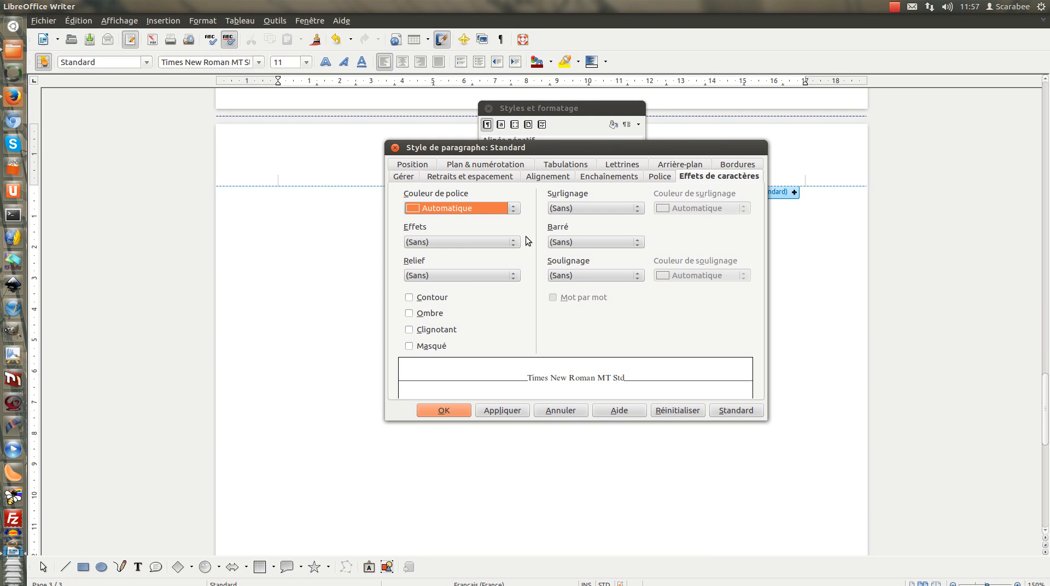
{"action": "left_click", "coordinate": [660, 179]}
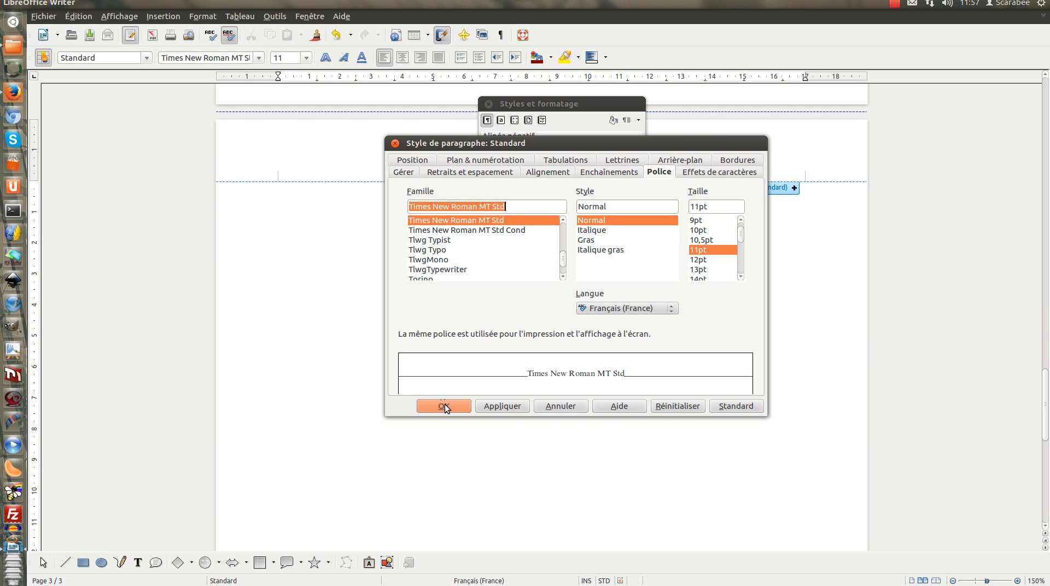
{"action": "left_click", "coordinate": [445, 406]}
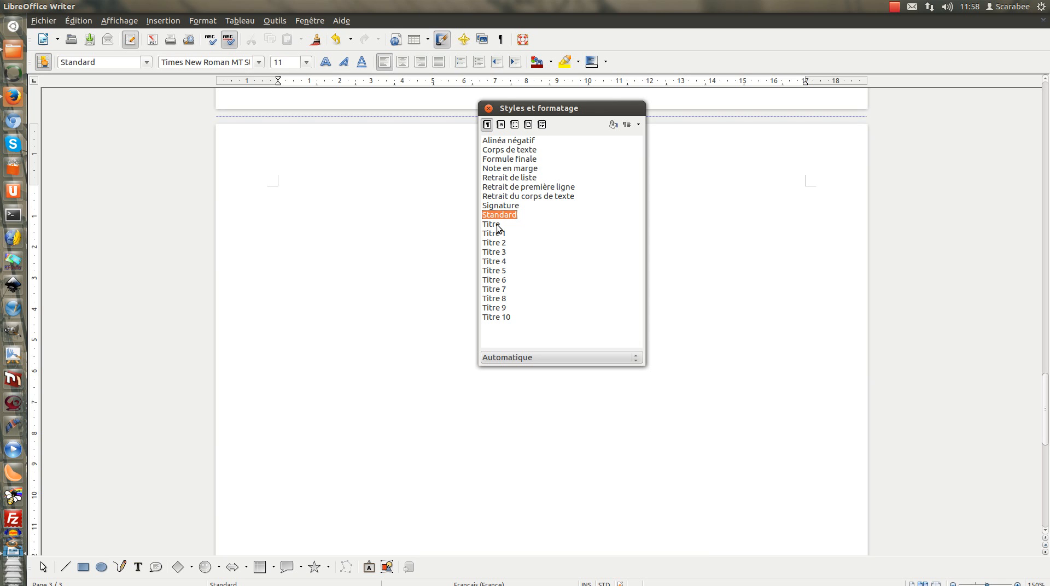
Modify the Titre 1 paragraph style to use the font colour Noir
{"action": "left_click", "coordinate": [497, 234]}
{"action": "right_click", "coordinate": [498, 237]}
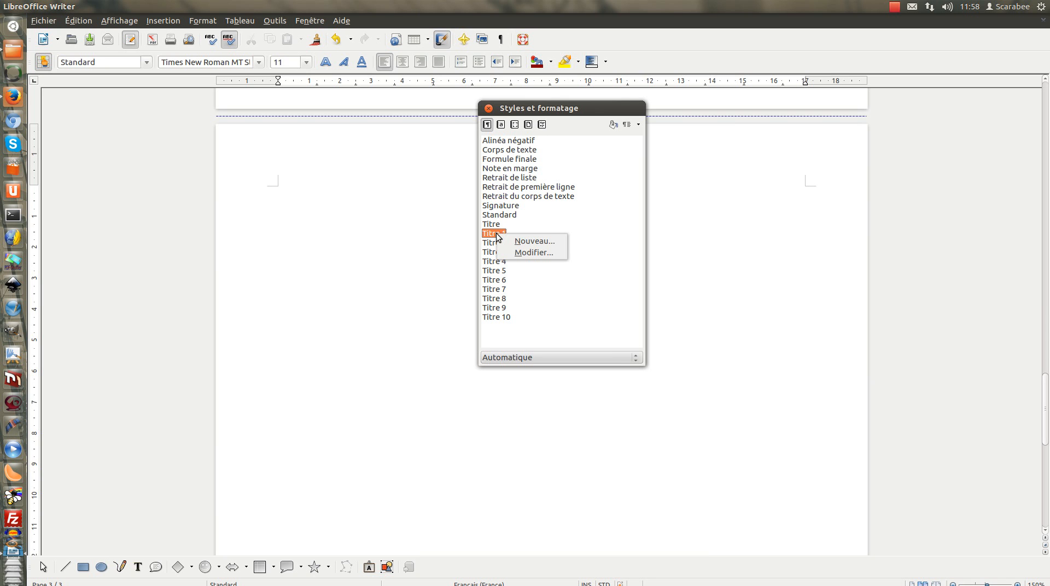
{"action": "left_click", "coordinate": [518, 253]}
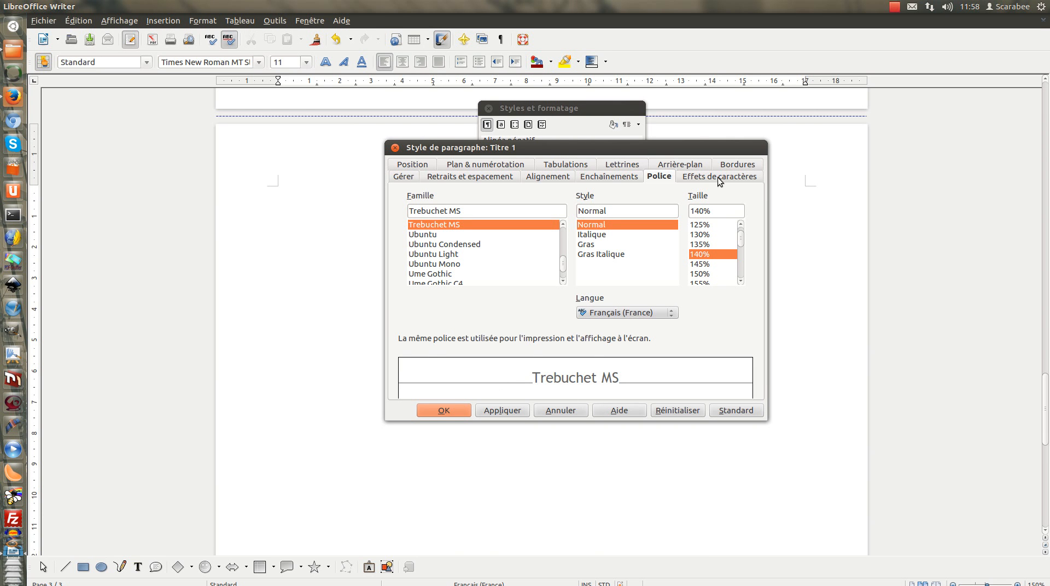
{"action": "left_click", "coordinate": [718, 173]}
{"action": "left_click", "coordinate": [509, 213]}
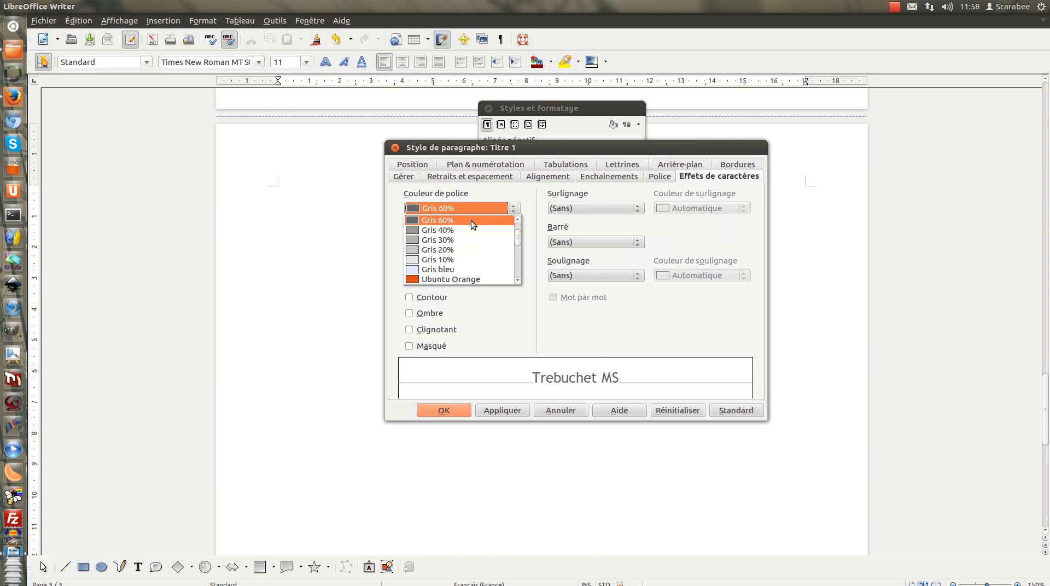
{"action": "left_click_drag", "start_coordinate": [517, 240], "coordinate": [517, 221]}
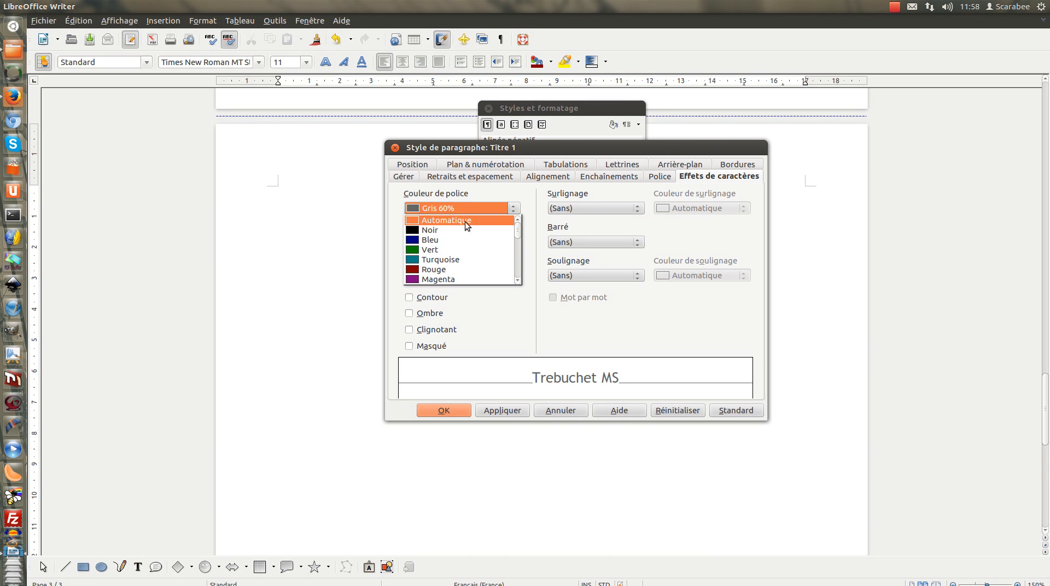
{"action": "left_click", "coordinate": [455, 233]}
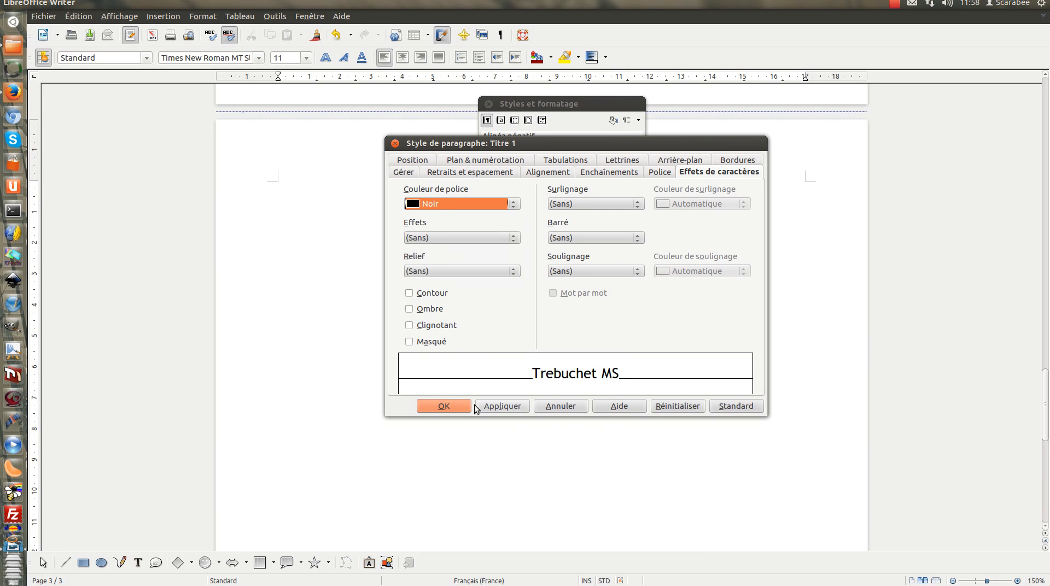
{"action": "left_click", "coordinate": [456, 405]}
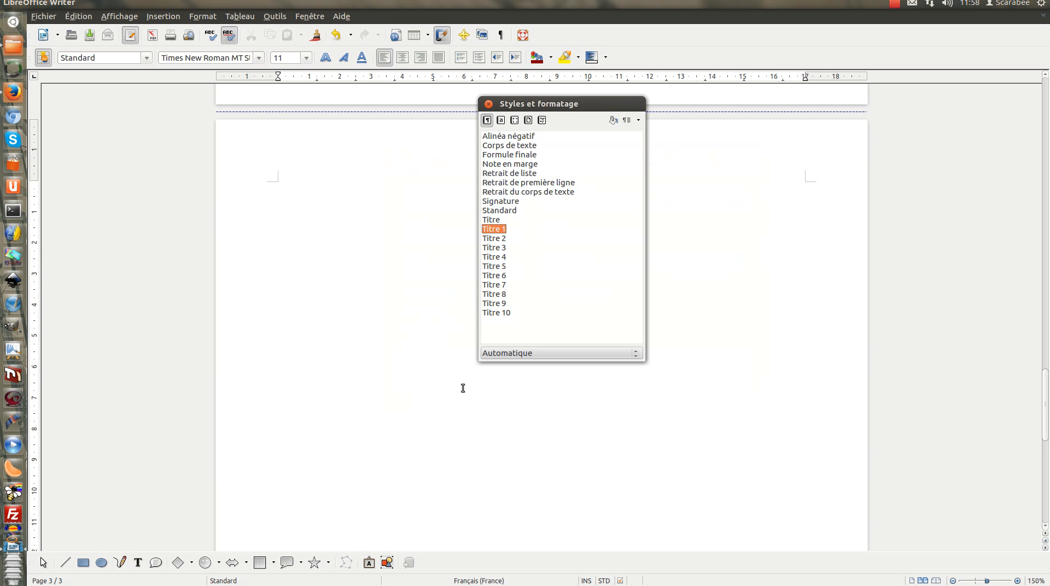
Review the character effects and font settings of the Titre 2 paragraph style
{"action": "left_click", "coordinate": [495, 239]}
{"action": "right_click", "coordinate": [495, 239]}
{"action": "left_click", "coordinate": [507, 262]}
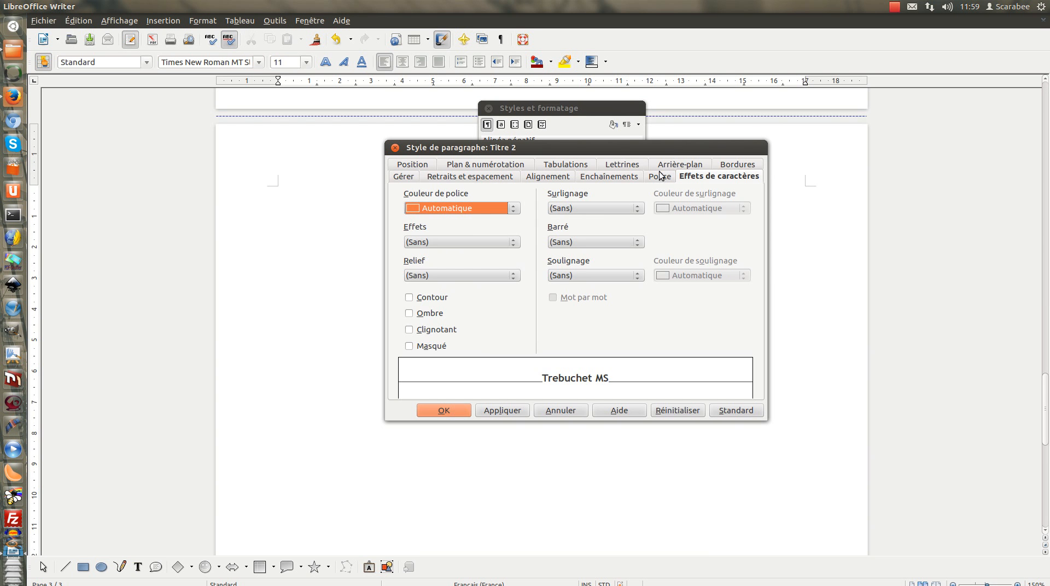
{"action": "left_click", "coordinate": [659, 176]}
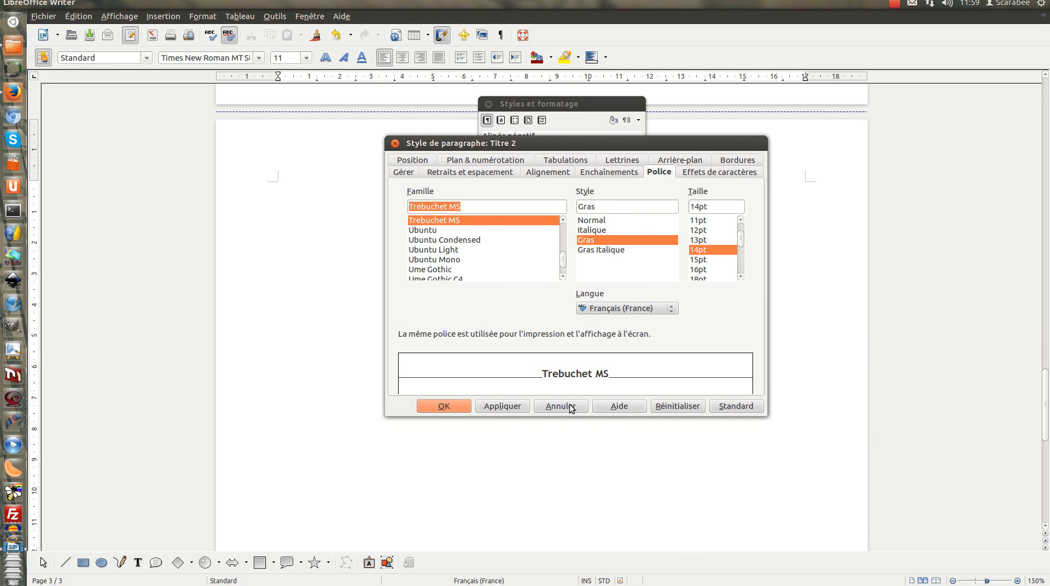
{"action": "left_click", "coordinate": [460, 406]}
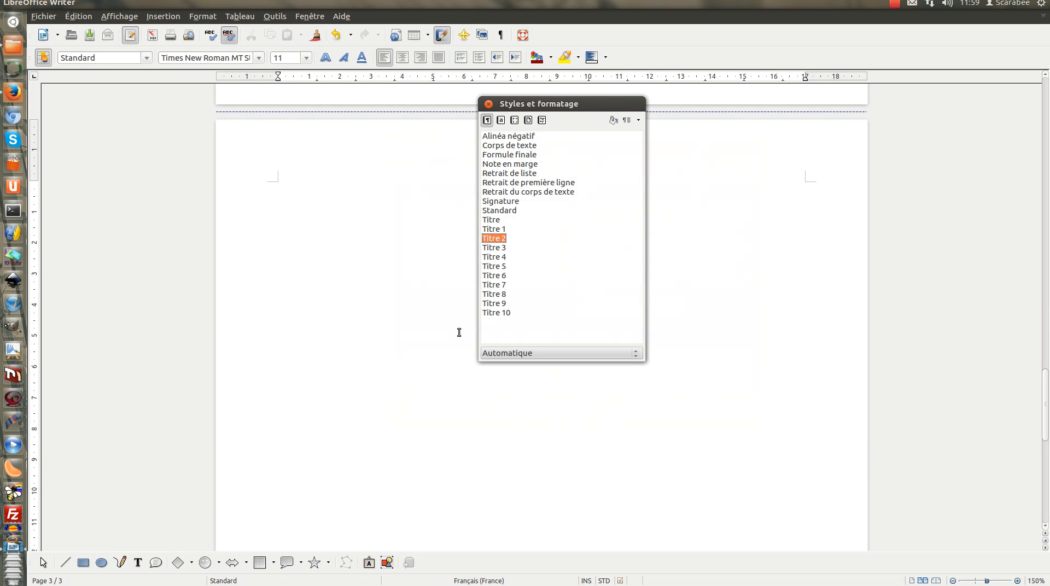
Review the font settings of the Titre 3 paragraph style and close the styles list
{"action": "right_click", "coordinate": [494, 252]}
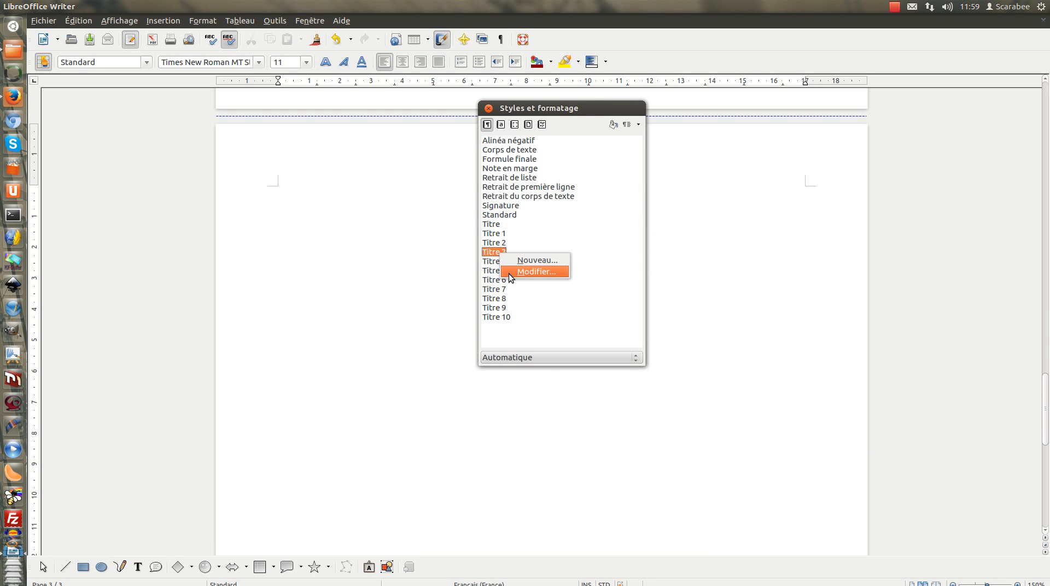
{"action": "left_click", "coordinate": [509, 272]}
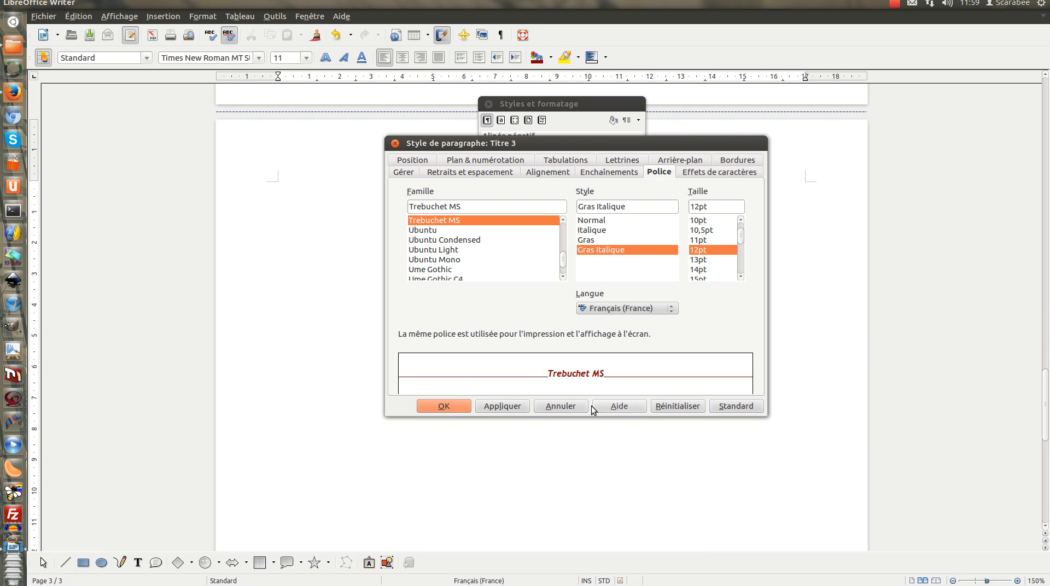
{"action": "left_click", "coordinate": [451, 409]}
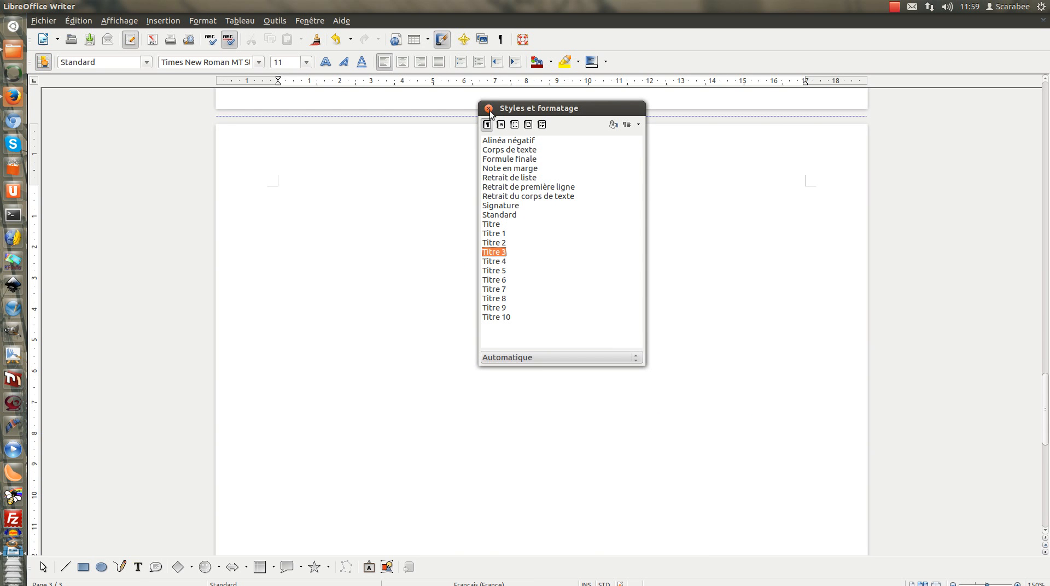
{"action": "left_click", "coordinate": [488, 108]}
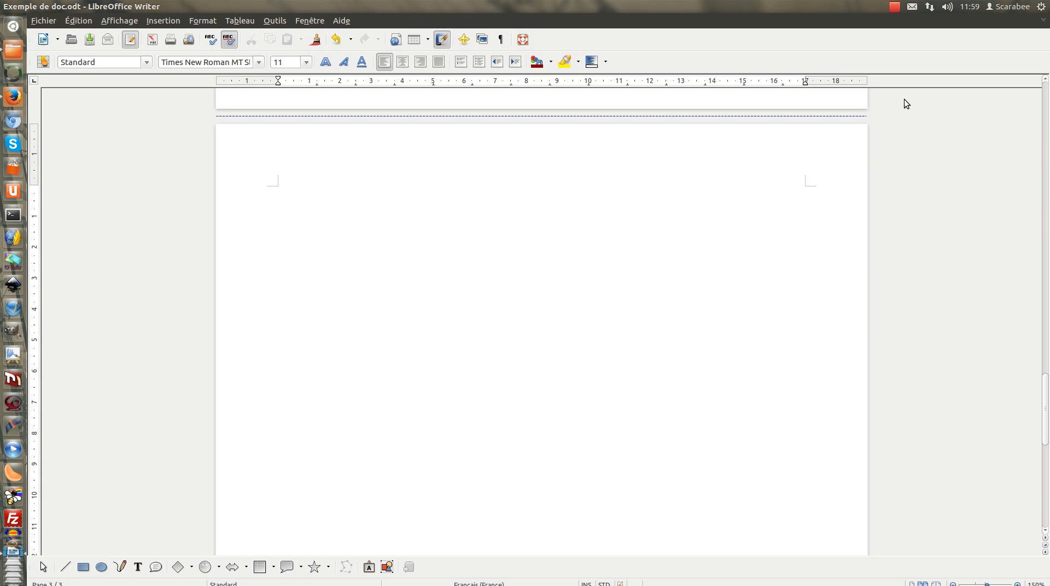
Write the lines "Titre premier", "Titre second", "Titre trois" and "Texte gktpze hbjotmrs nbo bjetqp bjùoeqe jbldf wjboetq bijg hnbniogrf" on the empty page
{"action": "type", "text": "Titre prem"}
{"action": "type", "text": "ier "}
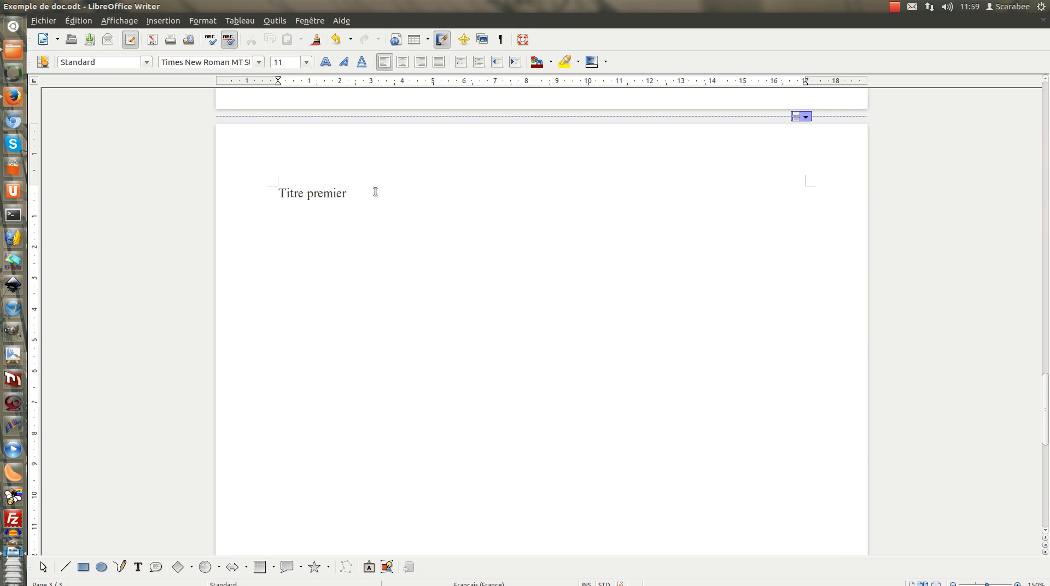
{"action": "type", "text": "Titre second"}
{"action": "key", "text": "Return"}
{"action": "type", "text": "Tr"}
{"action": "key", "text": "BackSpace"}
{"action": "type", "text": "itre trois"}
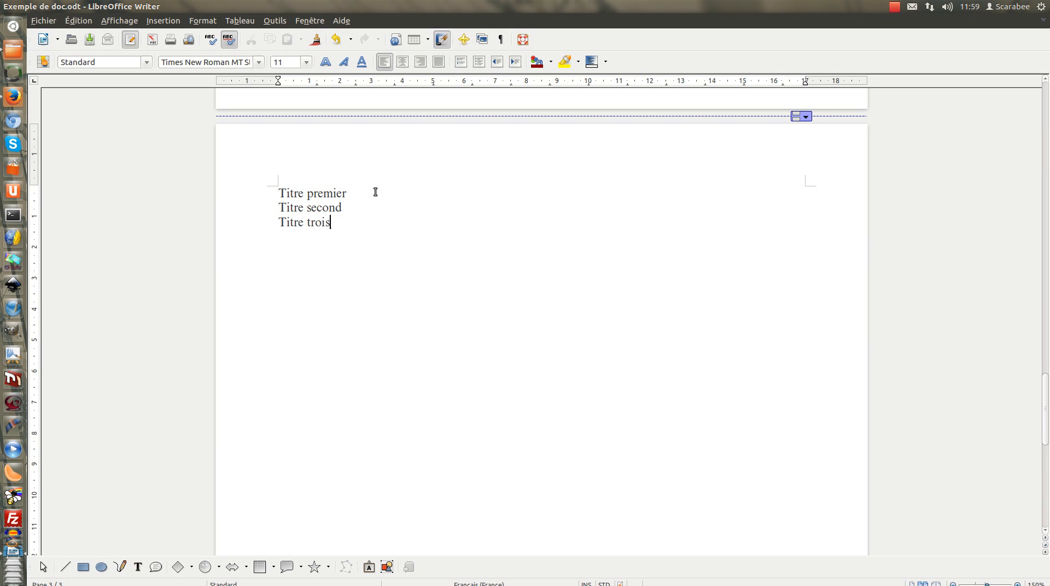
{"action": "key", "text": "Return"}
{"action": "type", "text": "Texte gktpze hbjotmrs nbo bjetqp bjùoeqe jbldf wjboetq bijg hnbniogrf"}
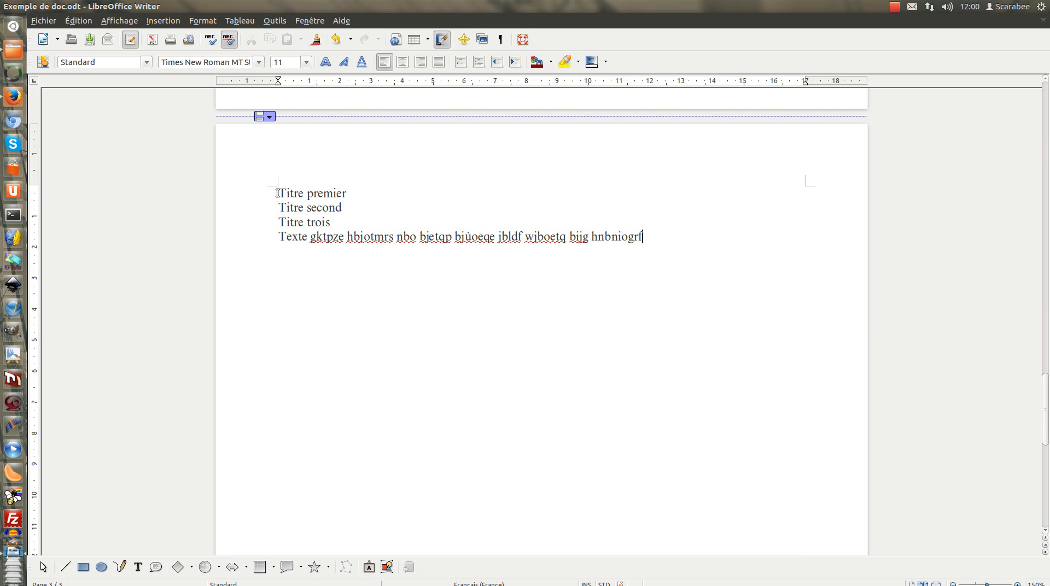
Apply the Titre 1 paragraph style to the line "Titre premier"
{"action": "left_click_drag", "start_coordinate": [277, 193], "coordinate": [348, 195]}
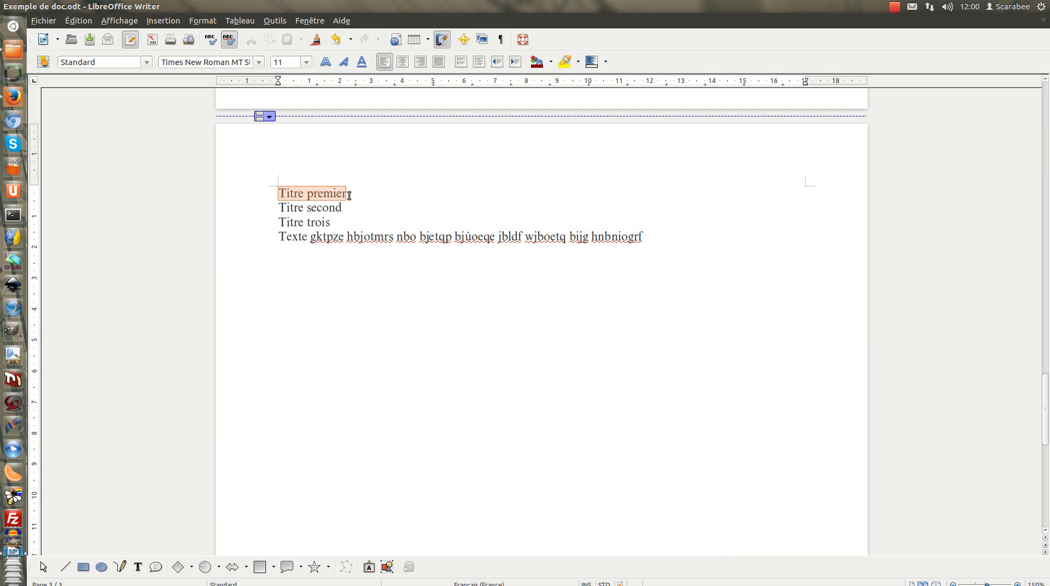
{"action": "left_click", "coordinate": [147, 63]}
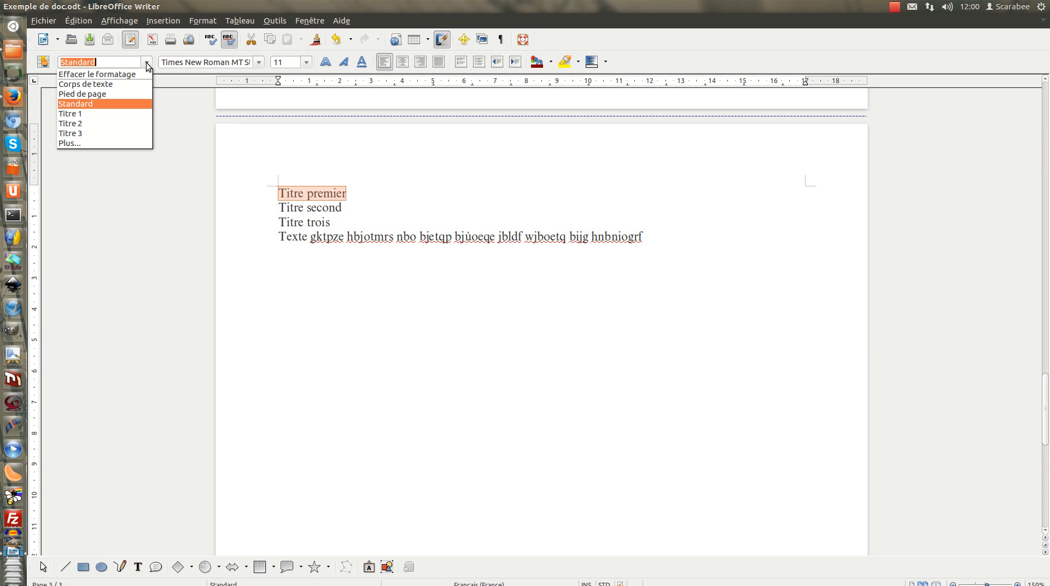
{"action": "left_click", "coordinate": [106, 113]}
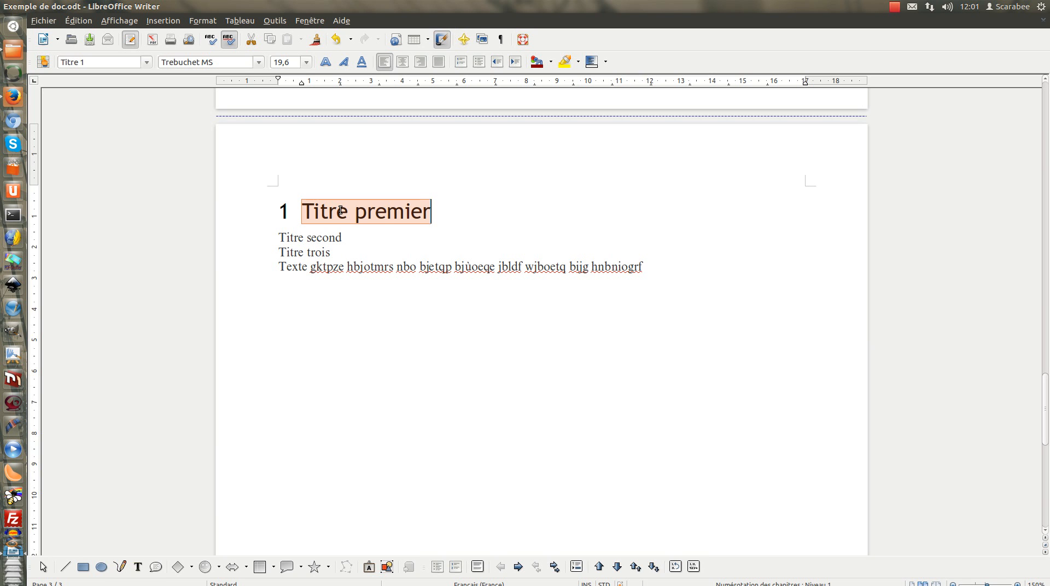
Apply the Titre 2 paragraph style to the line "Titre second"
{"action": "left_click_drag", "start_coordinate": [345, 237], "coordinate": [270, 238]}
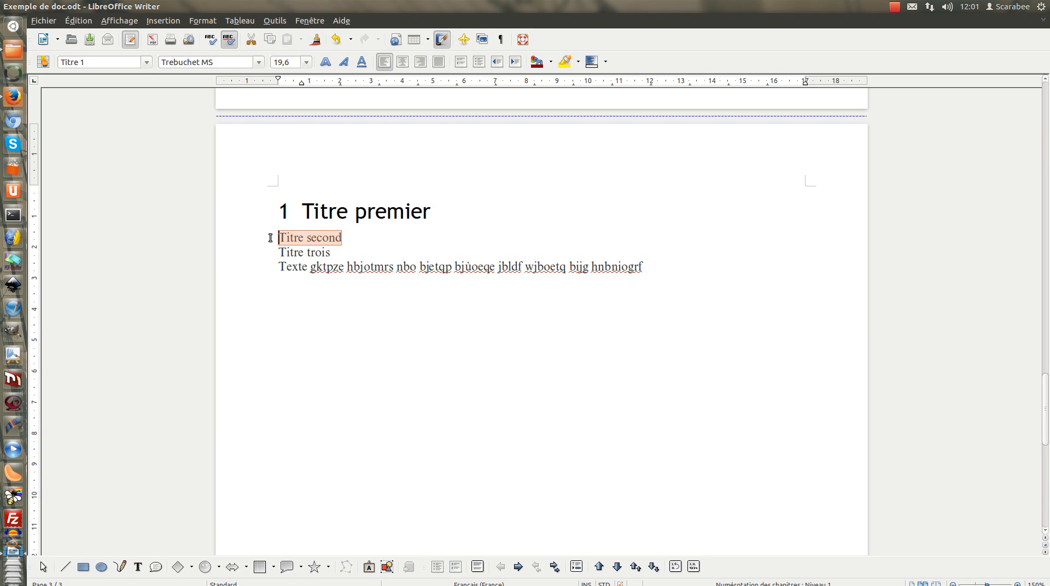
{"action": "left_click", "coordinate": [147, 62]}
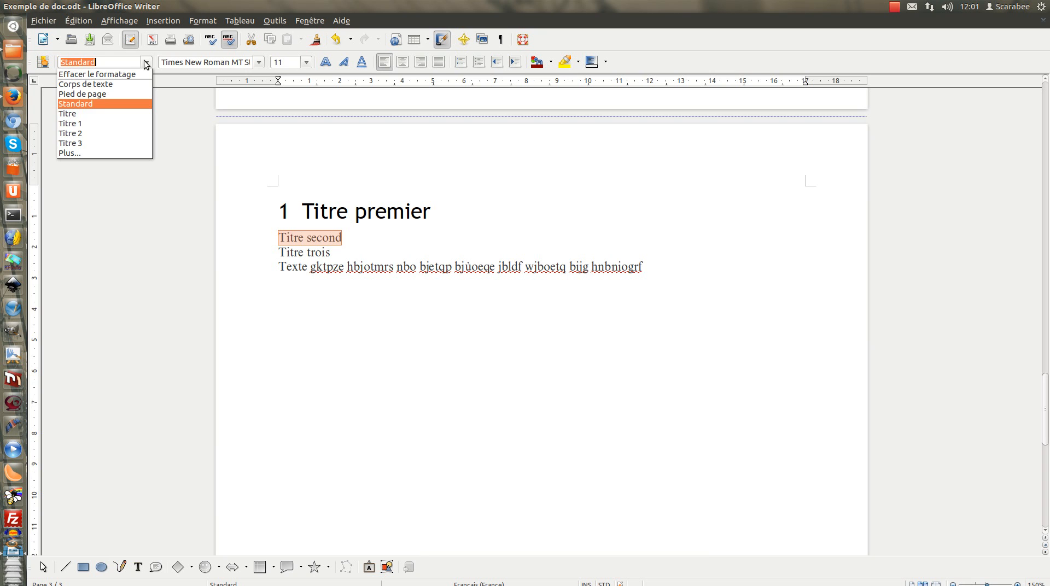
{"action": "left_click", "coordinate": [76, 133]}
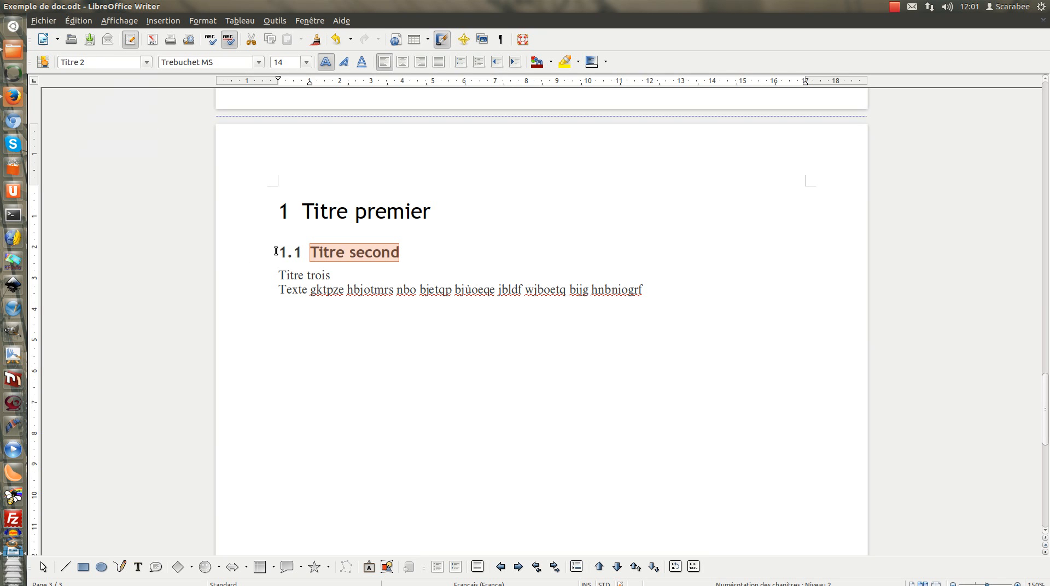
Apply the Titre 3 paragraph style to the line "Titre trois"
{"action": "left_click_drag", "start_coordinate": [330, 275], "coordinate": [280, 275]}
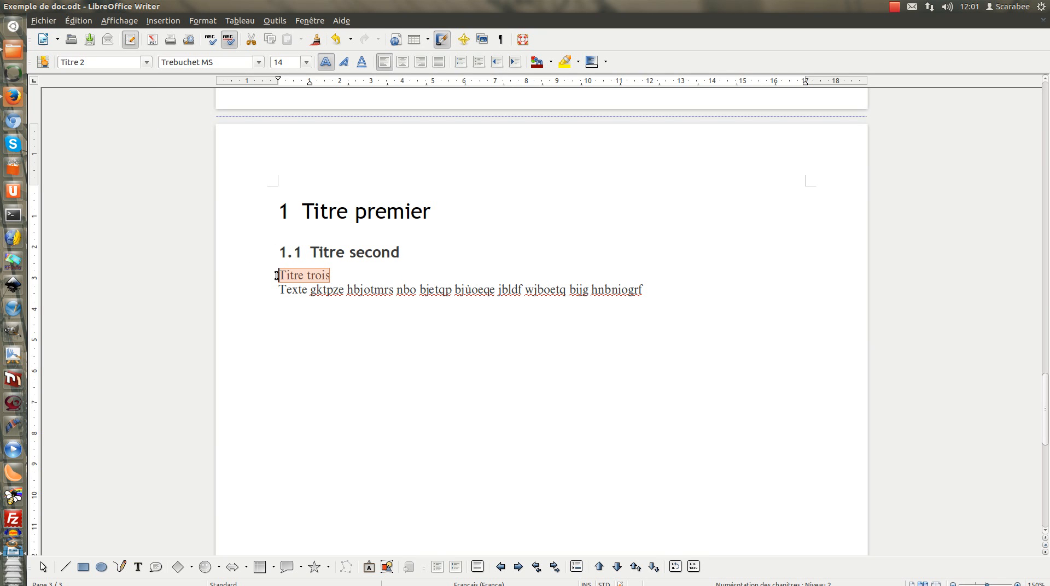
{"action": "left_click", "coordinate": [142, 63]}
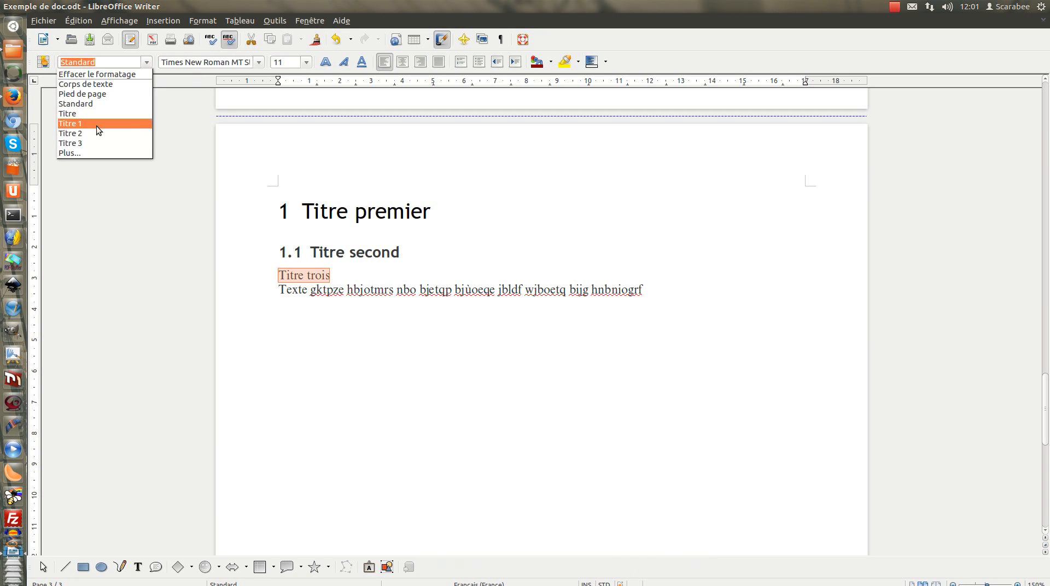
{"action": "left_click", "coordinate": [96, 142]}
{"action": "left_click", "coordinate": [431, 291]}
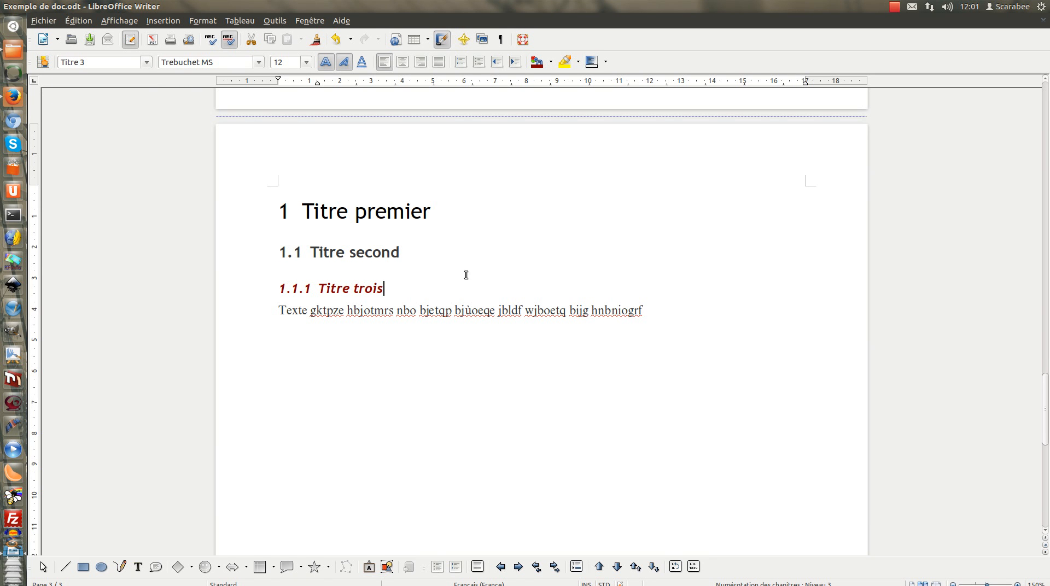
Add the line "Titre deux" below the body text after a blank line, and paste two copies of it on the following lines
{"action": "left_click", "coordinate": [650, 310]}
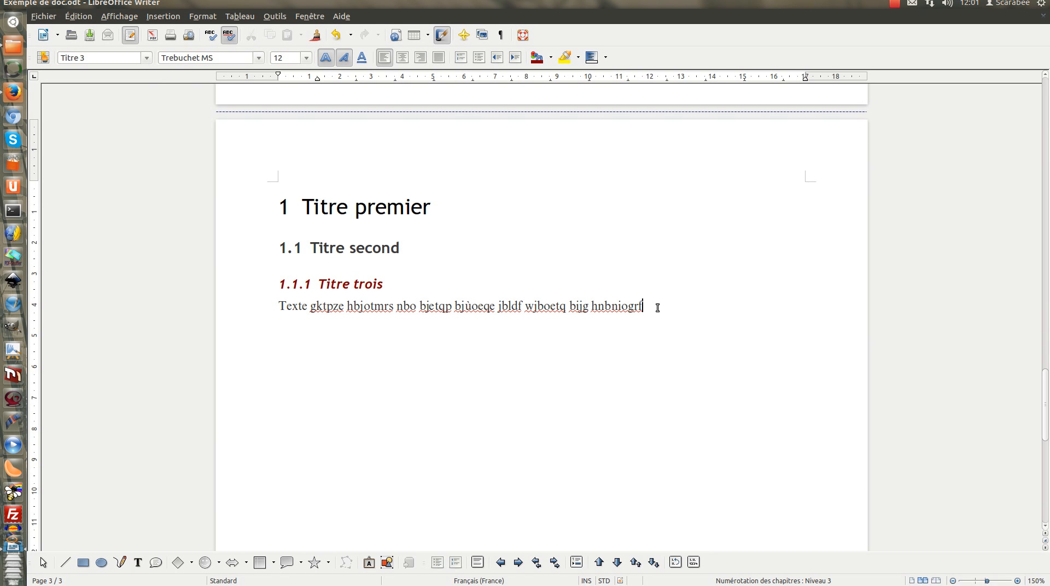
{"action": "key", "text": "Return"}
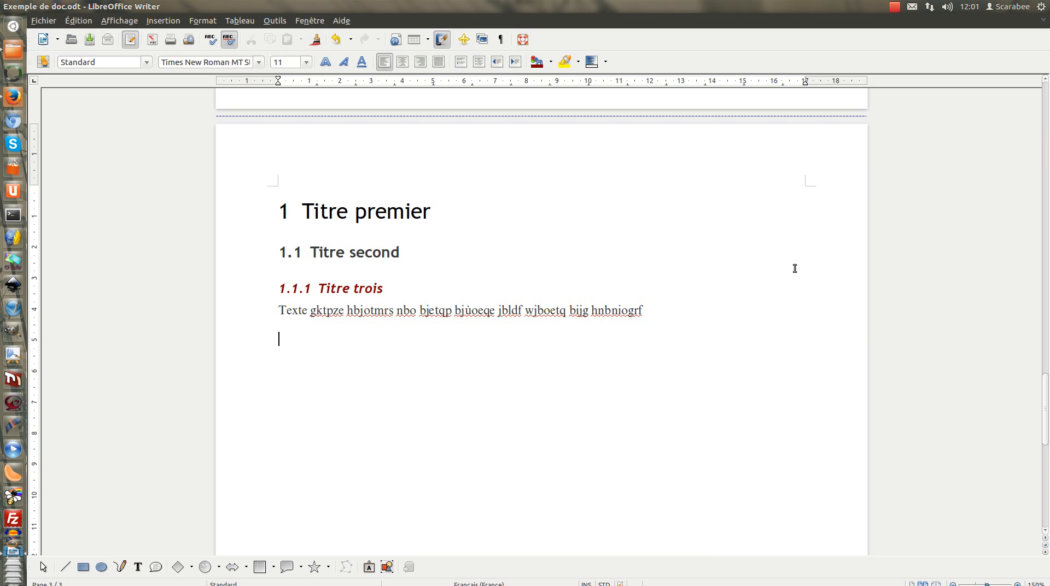
{"action": "type", "text": "Titre deux"}
{"action": "left_click_drag", "start_coordinate": [350, 340], "coordinate": [279, 336]}
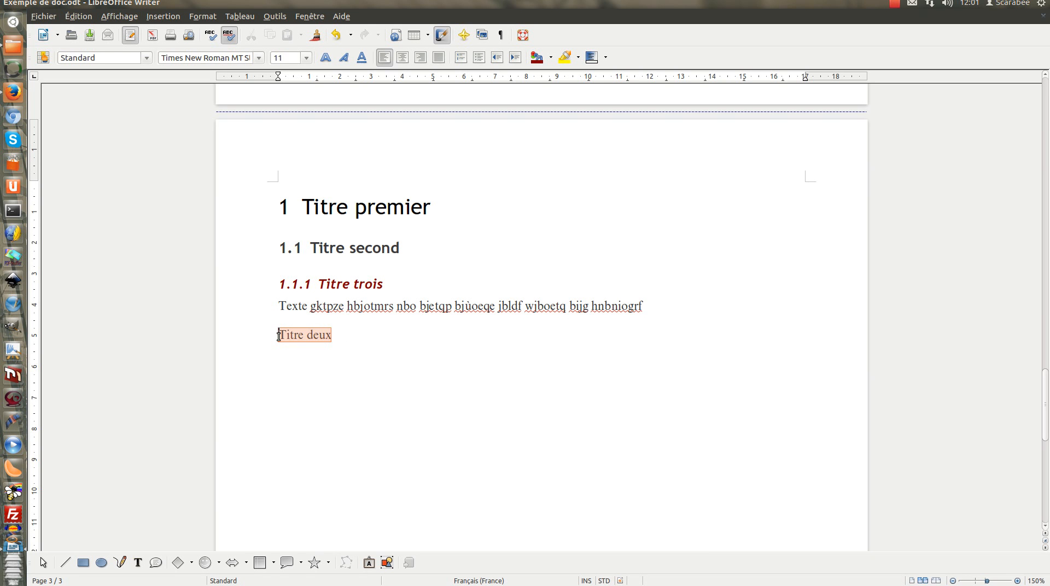
{"action": "key", "text": "ctrl+c"}
{"action": "left_click", "coordinate": [295, 348]}
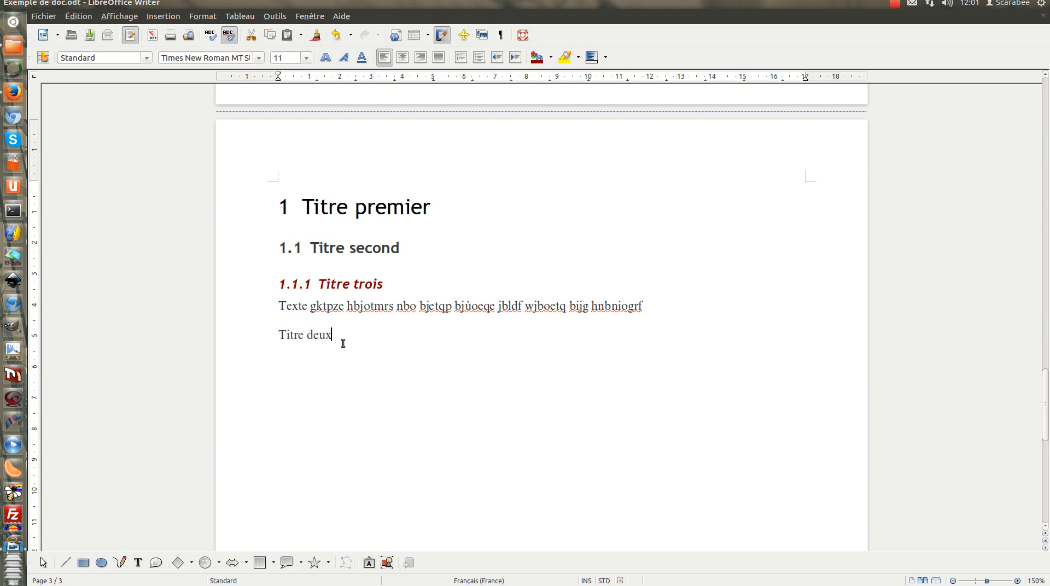
{"action": "key", "text": "ctrl+v"}
{"action": "key", "text": "ctrl+v"}
Apply the Titre 1 paragraph style to the first of the three "Titre deux" lines
{"action": "left_click_drag", "start_coordinate": [279, 333], "coordinate": [331, 334]}
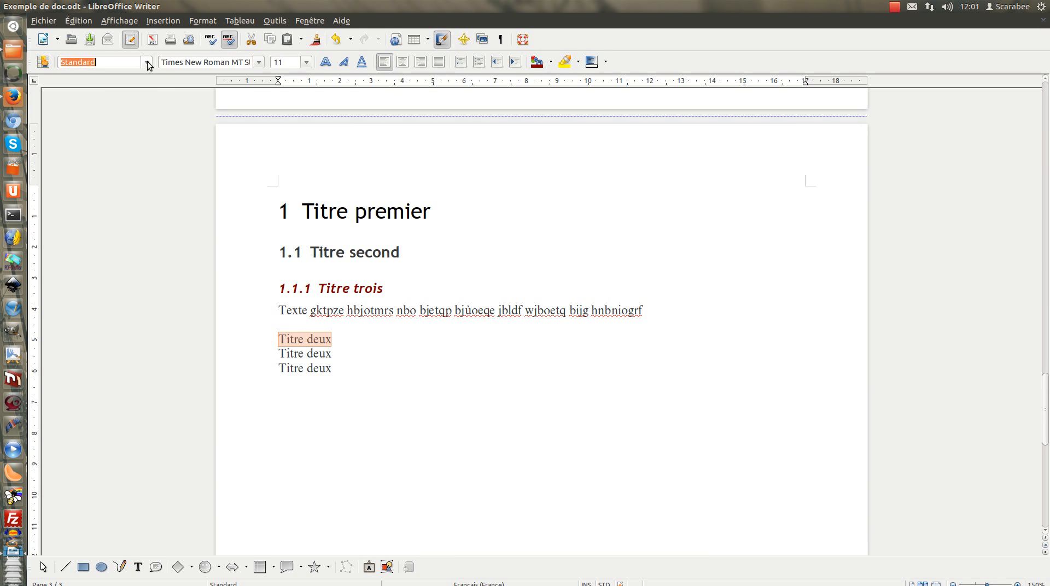
{"action": "left_click", "coordinate": [146, 61]}
{"action": "left_click", "coordinate": [96, 122]}
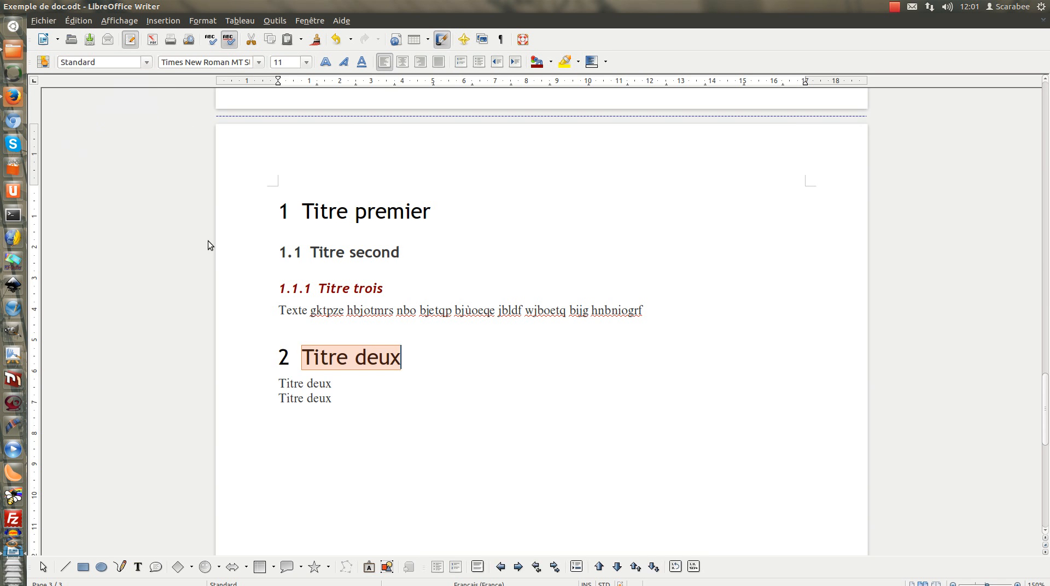
Apply the Titre 2 paragraph style to the second "Titre deux" line
{"action": "left_click_drag", "start_coordinate": [335, 384], "coordinate": [278, 384]}
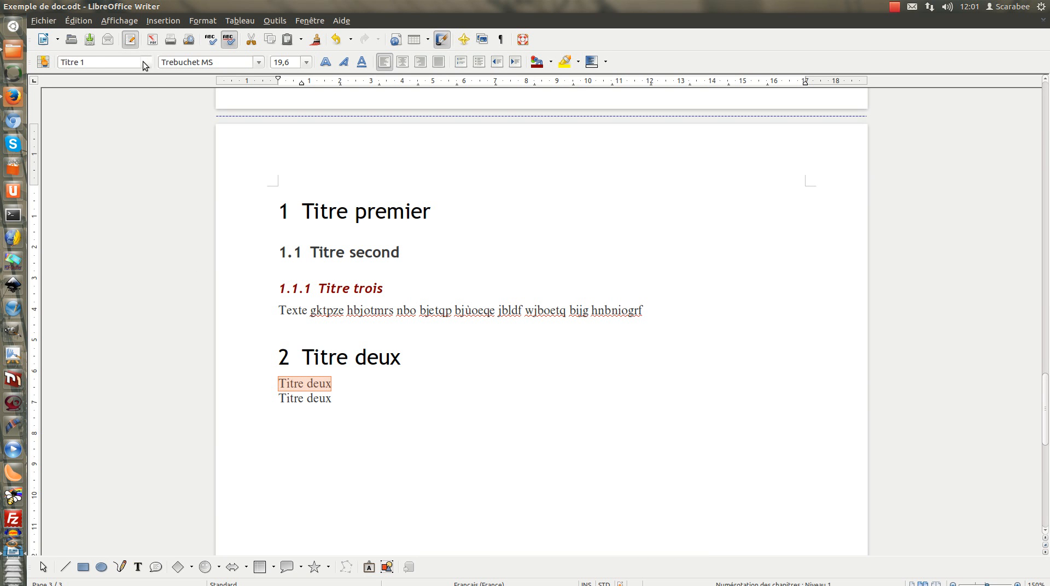
{"action": "left_click", "coordinate": [146, 62]}
{"action": "left_click", "coordinate": [85, 133]}
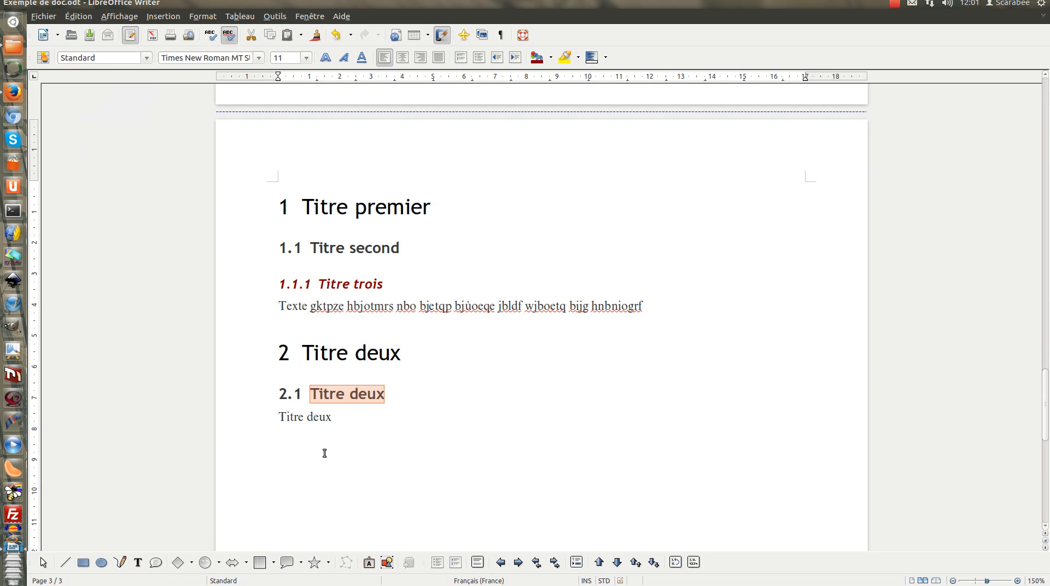
Apply the Titre 3 paragraph style to the third "Titre deux" line
{"action": "left_click_drag", "start_coordinate": [333, 417], "coordinate": [278, 413]}
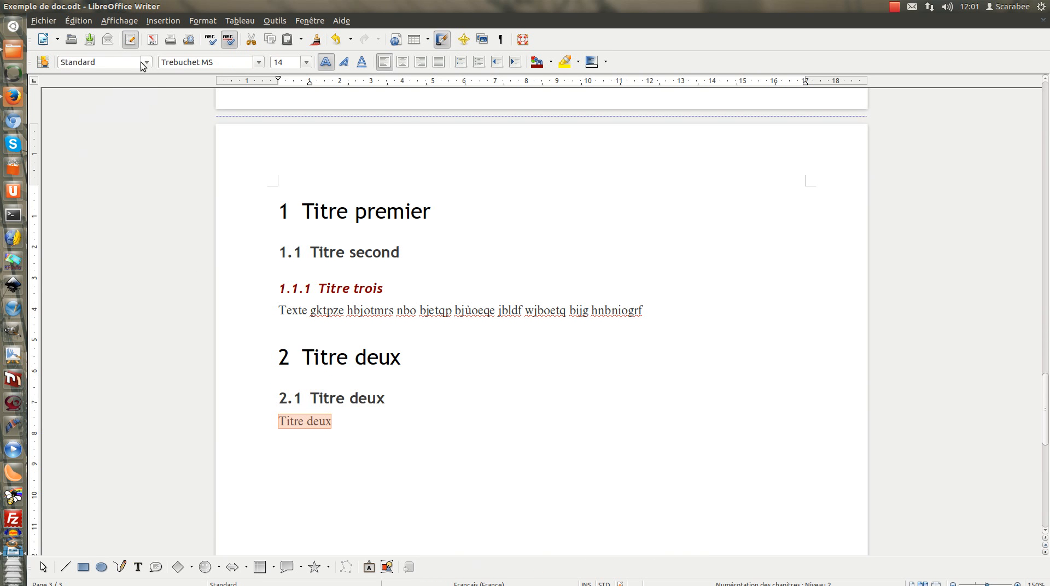
{"action": "left_click", "coordinate": [145, 58]}
{"action": "left_click", "coordinate": [78, 136]}
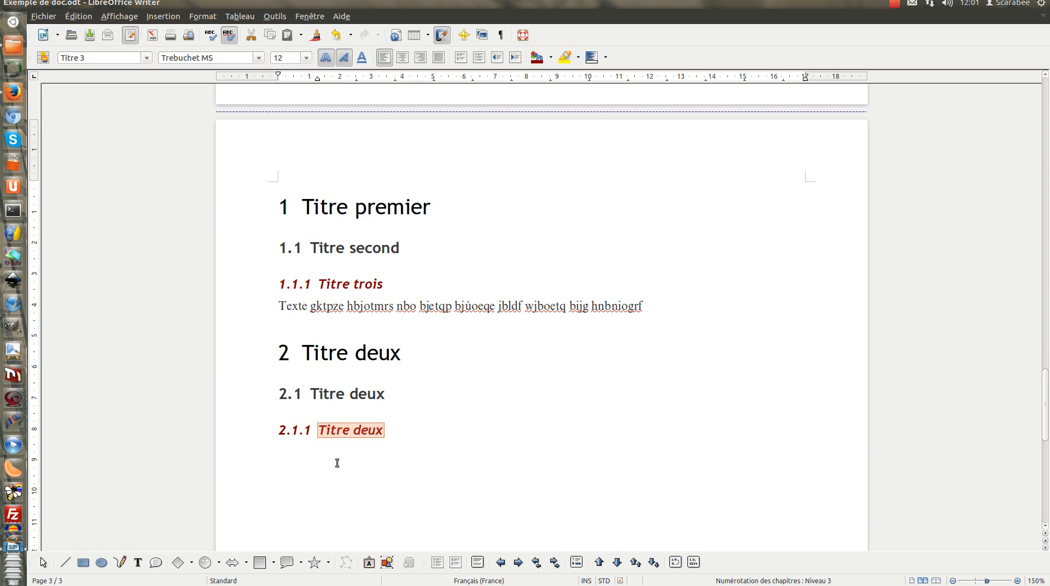
{"action": "left_click", "coordinate": [403, 430]}
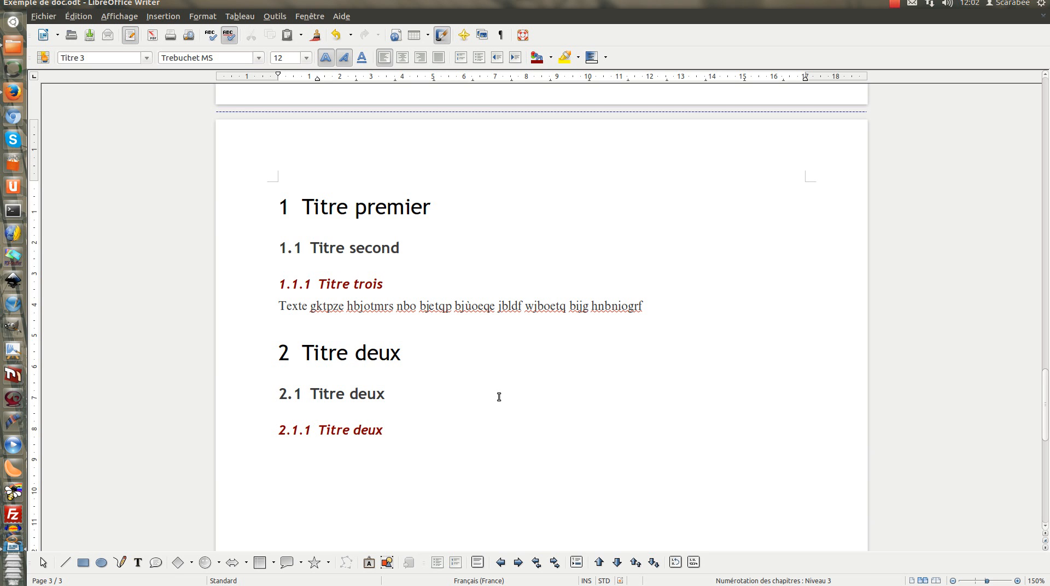
Insert the lines "Chapitre suprise" and "Chapitre suprise sous titre" between the body text and the level 1 heading "Titre deux"
{"action": "left_click", "coordinate": [280, 322]}
{"action": "key", "text": "Return"}
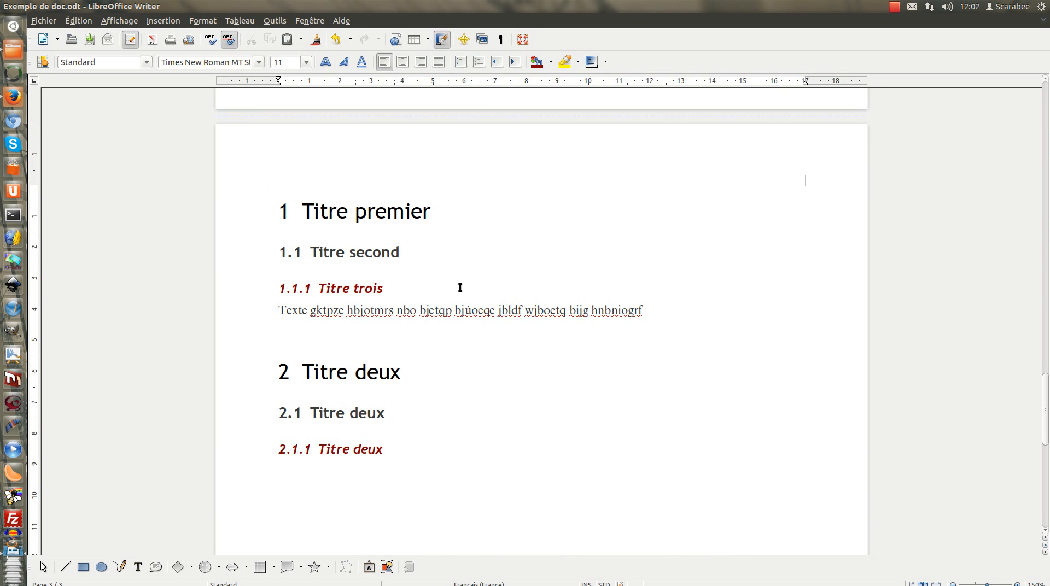
{"action": "type", "text": "Chapitre suprise"}
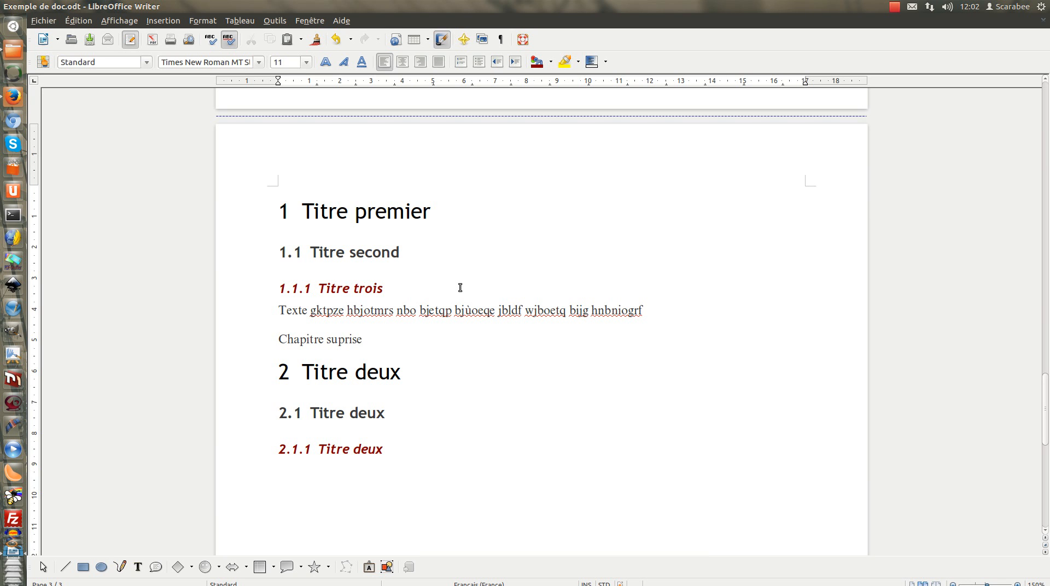
{"action": "key", "text": "Return"}
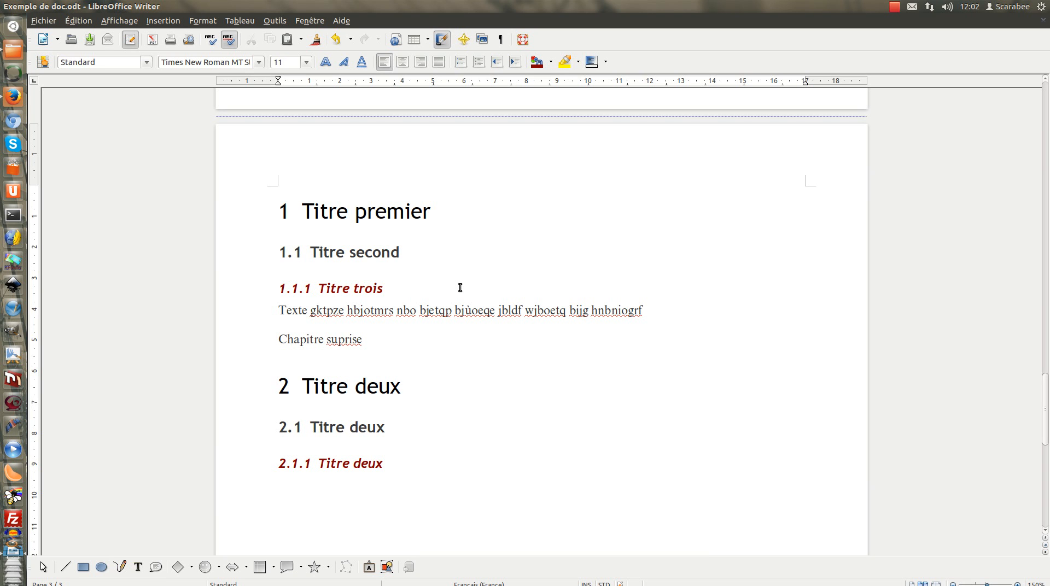
{"action": "type", "text": "Chapitre suprise sous titre"}
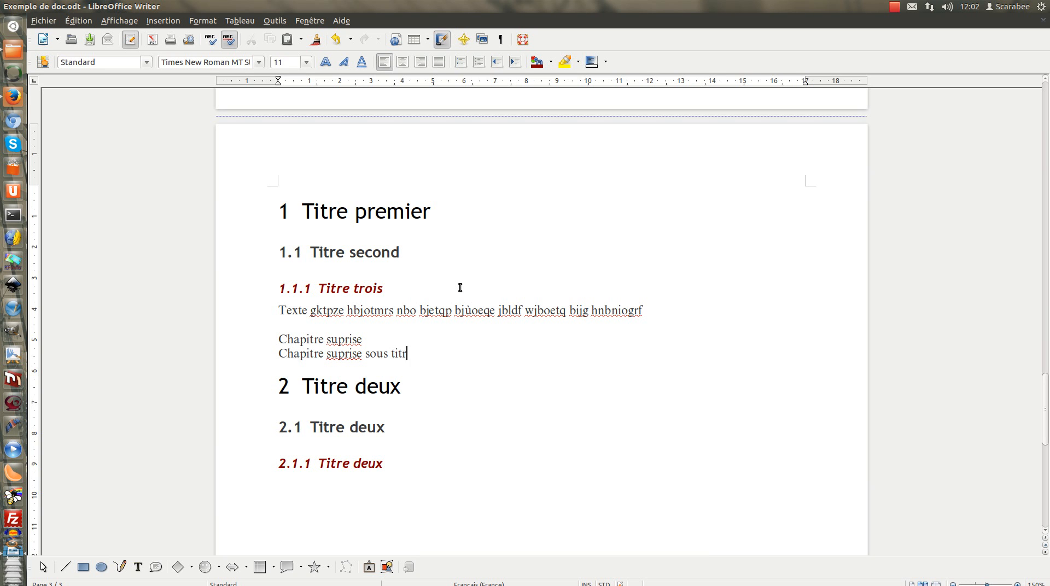
{"action": "key", "text": "Return"}
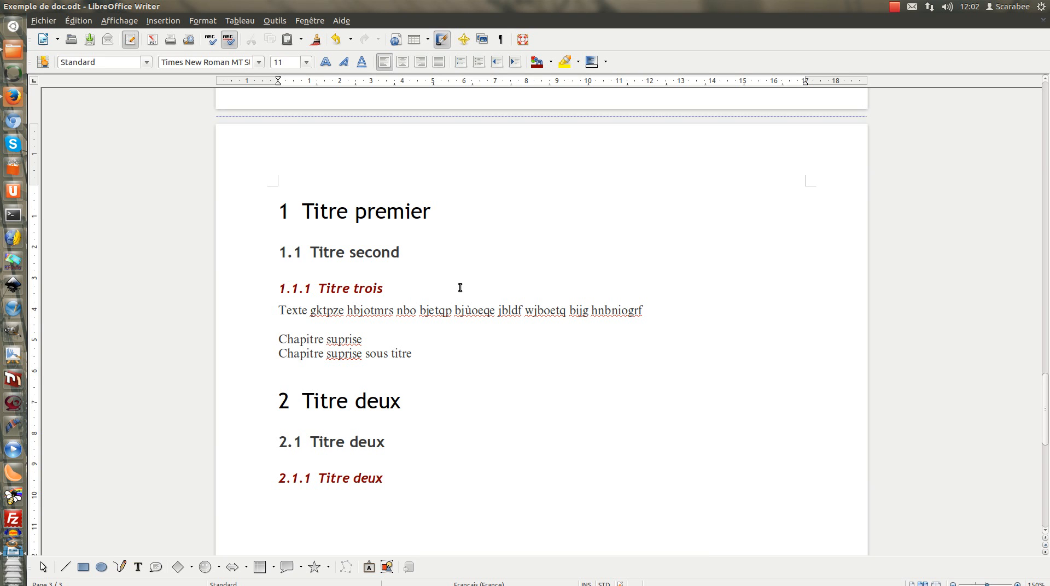
Correct the misspelled word to "surprise" in both new chapter lines
{"action": "left_click", "coordinate": [339, 339]}
{"action": "type", "text": "r"}
{"action": "left_click", "coordinate": [338, 351]}
{"action": "type", "text": "r"}
{"action": "left_click", "coordinate": [417, 352]}
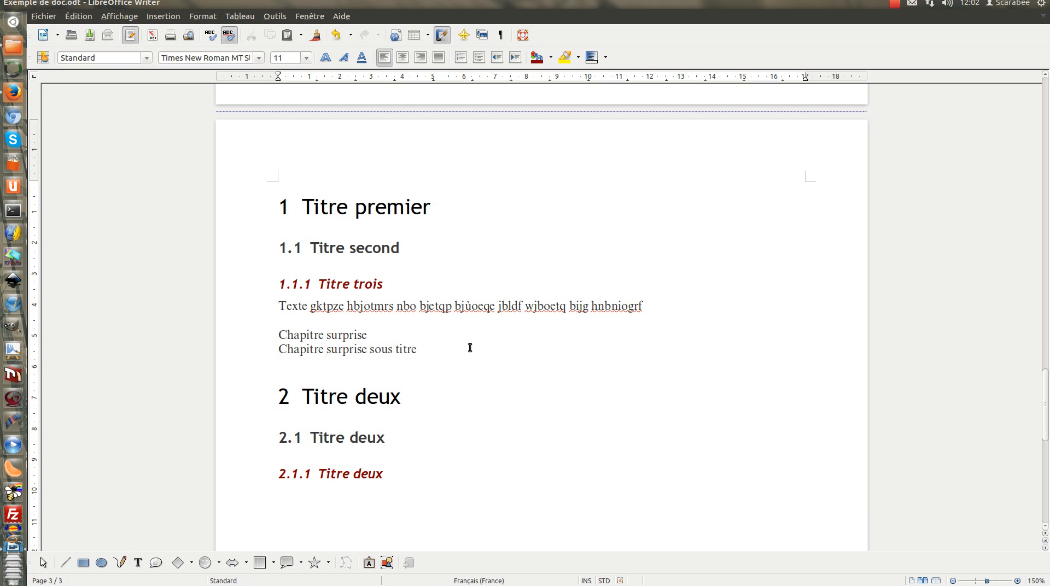
Duplicate the line "Chapitre surprise sous titre" directly below it and add the body text "Texte dlof hbites boir hiort shbigsr hniomht" under the copy
{"action": "key", "text": "Return"}
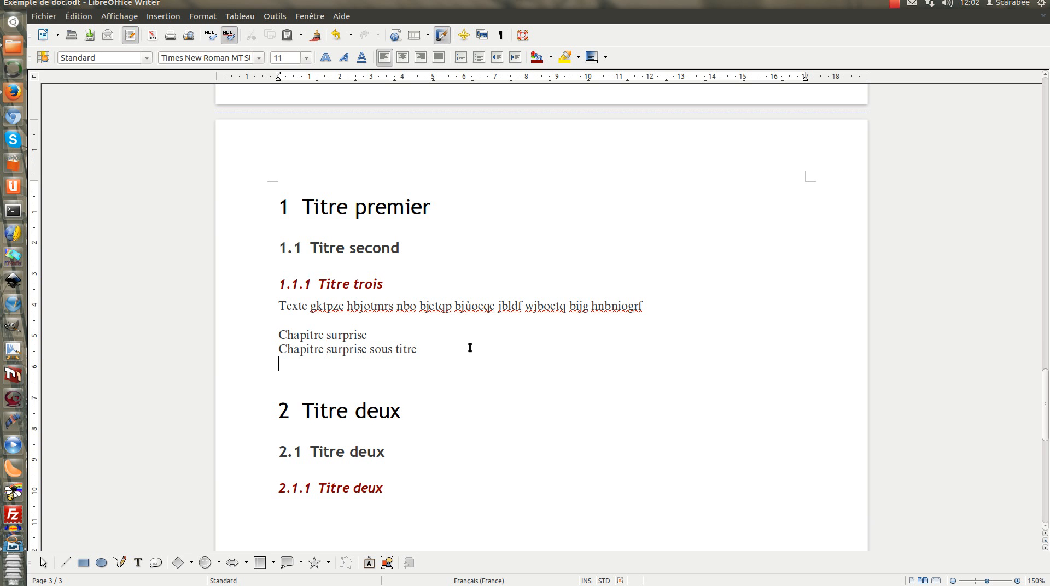
{"action": "left_click_drag", "start_coordinate": [419, 351], "coordinate": [272, 351]}
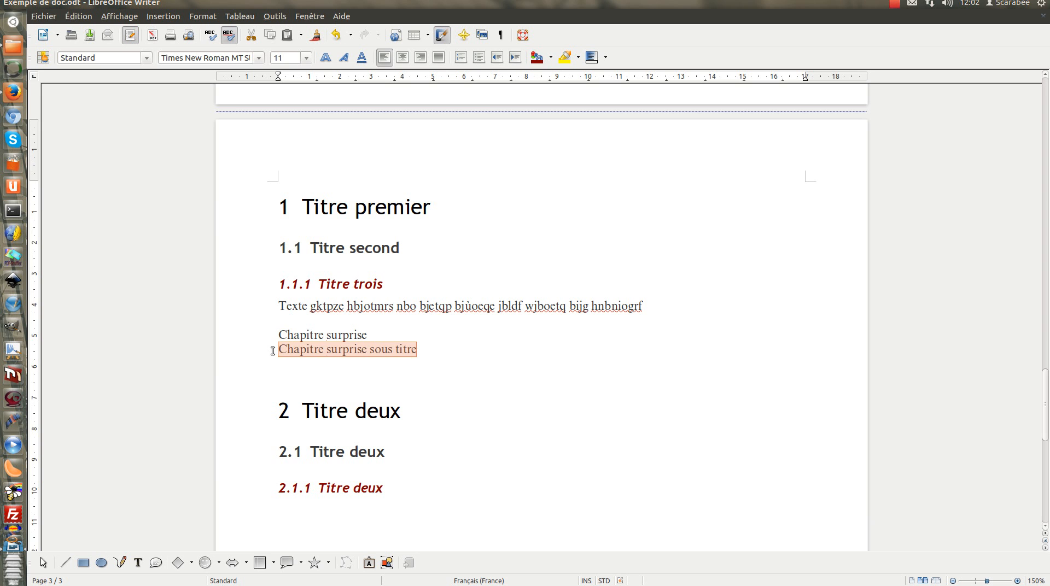
{"action": "left_click", "coordinate": [286, 366]}
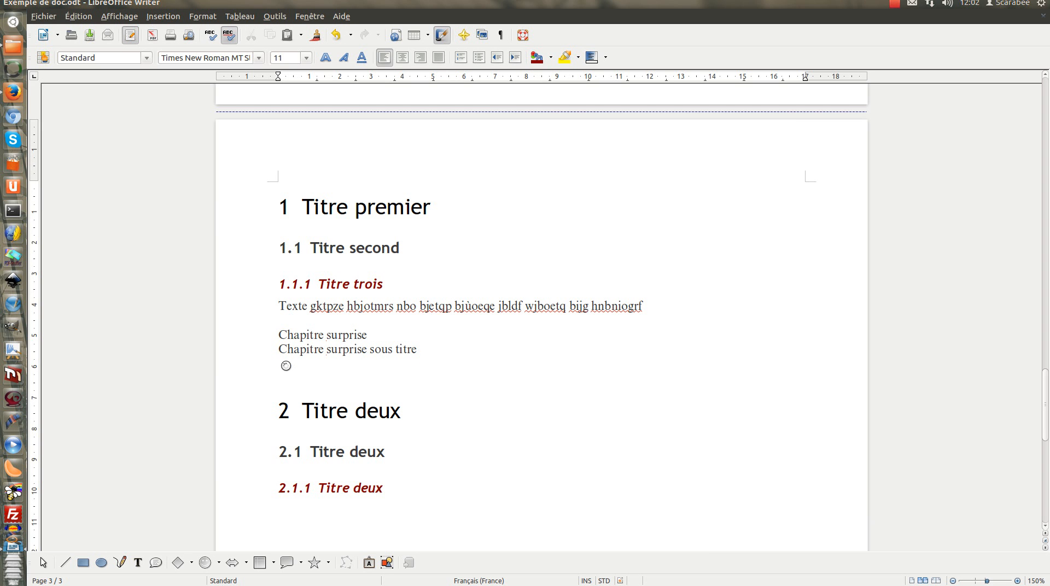
{"action": "key", "text": "ctrl+v"}
{"action": "key", "text": "Return"}
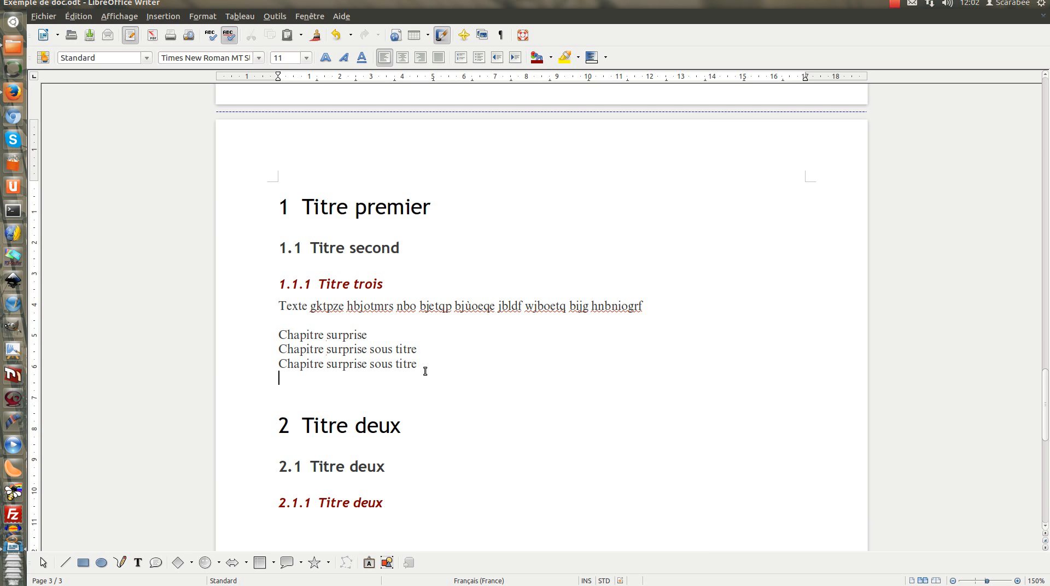
{"action": "type", "text": "Textez dlof hbites boir hiort shbigsr hniomht"}
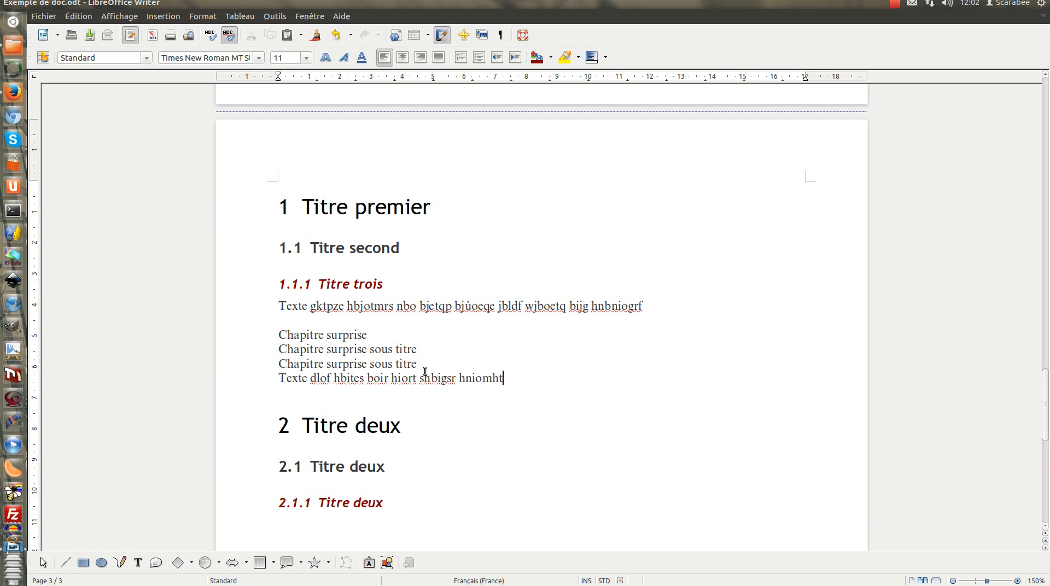
Apply the Titre 1 paragraph style to the line "Chapitre surprise"
{"action": "left_click_drag", "start_coordinate": [378, 334], "coordinate": [280, 335]}
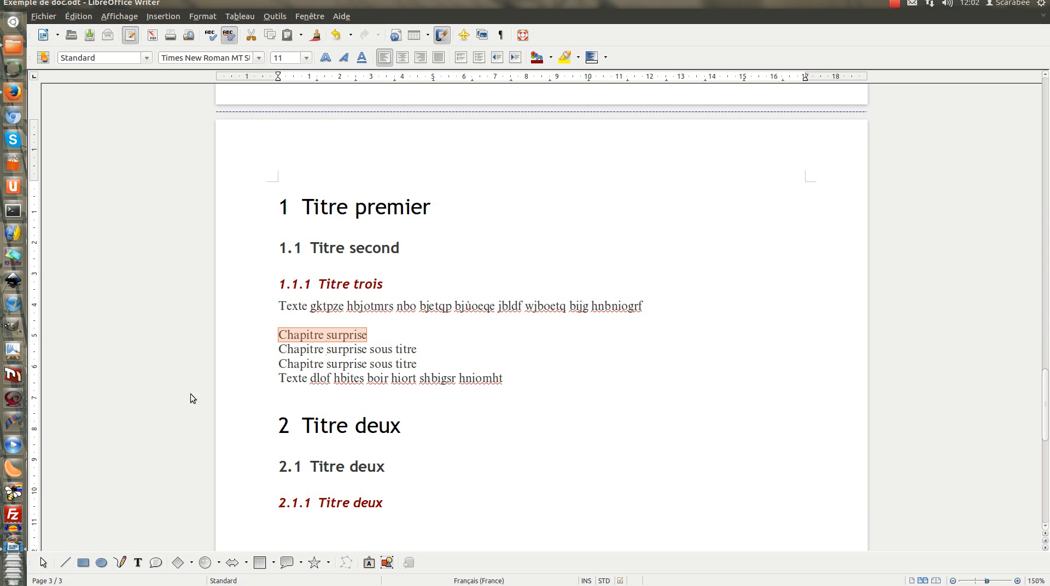
{"action": "left_click", "coordinate": [146, 62]}
{"action": "left_click", "coordinate": [95, 125]}
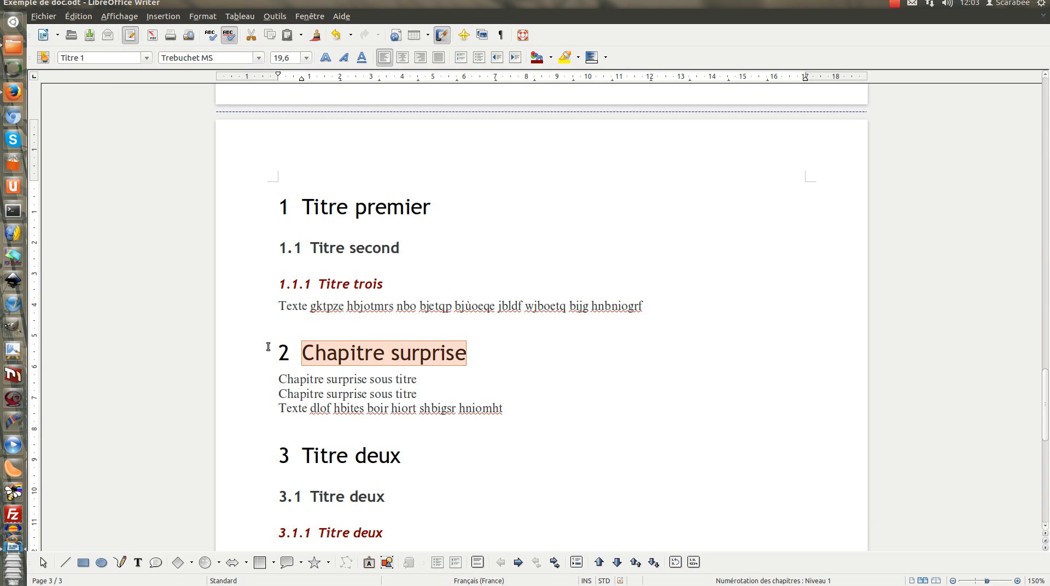
Apply the Titre 2 paragraph style to the first "Chapitre surprise sous titre" line
{"action": "scroll", "coordinate": [342, 354], "scroll_direction": "down", "scroll_amount": 3}
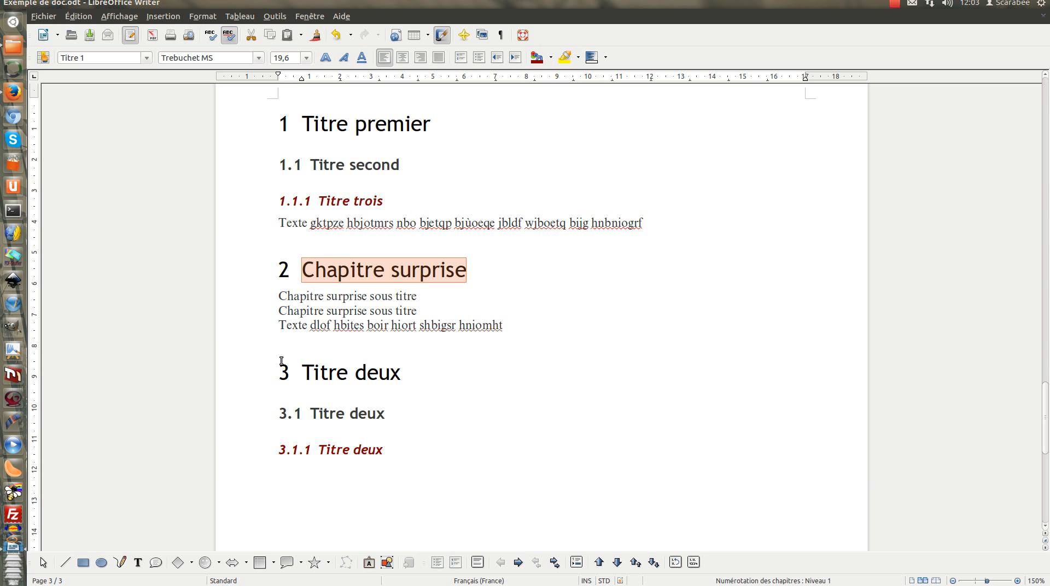
{"action": "left_click_drag", "start_coordinate": [425, 296], "coordinate": [272, 298]}
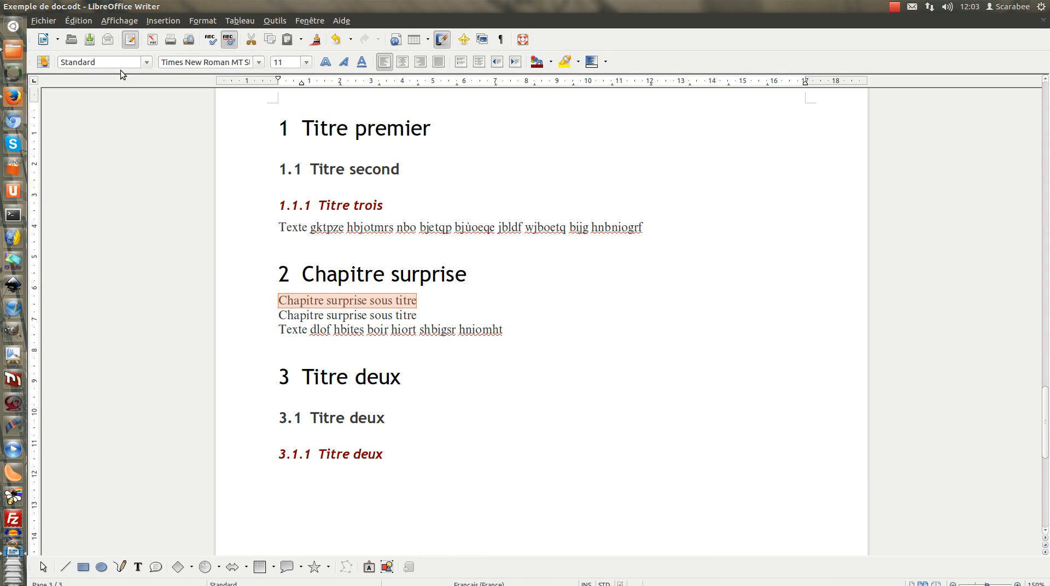
{"action": "left_click", "coordinate": [146, 63]}
{"action": "left_click", "coordinate": [81, 125]}
Apply the Titre 3 paragraph style to the second "Chapitre surprise sous titre" line
{"action": "left_click_drag", "start_coordinate": [417, 335], "coordinate": [274, 334]}
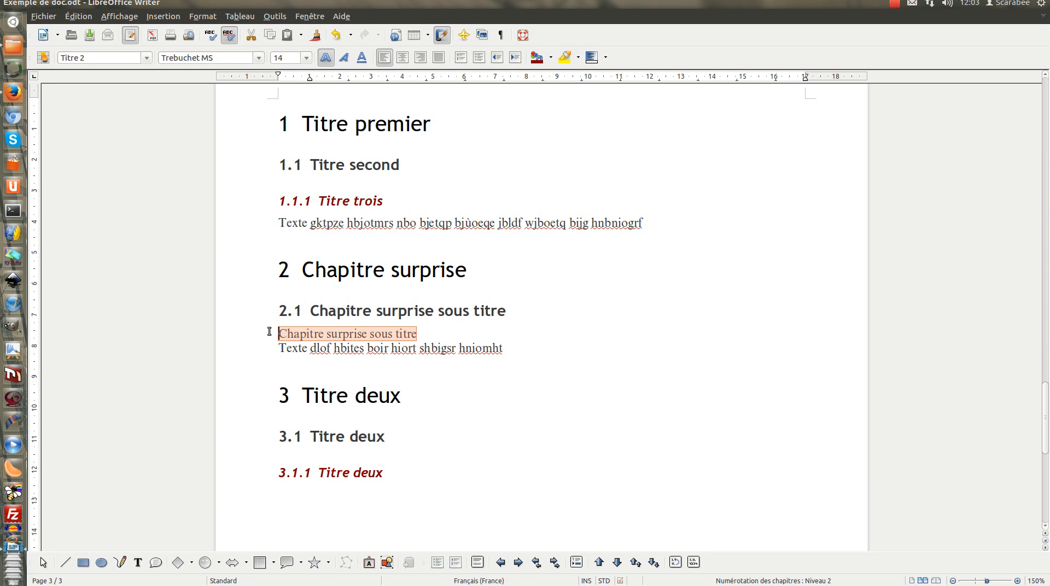
{"action": "left_click", "coordinate": [145, 62]}
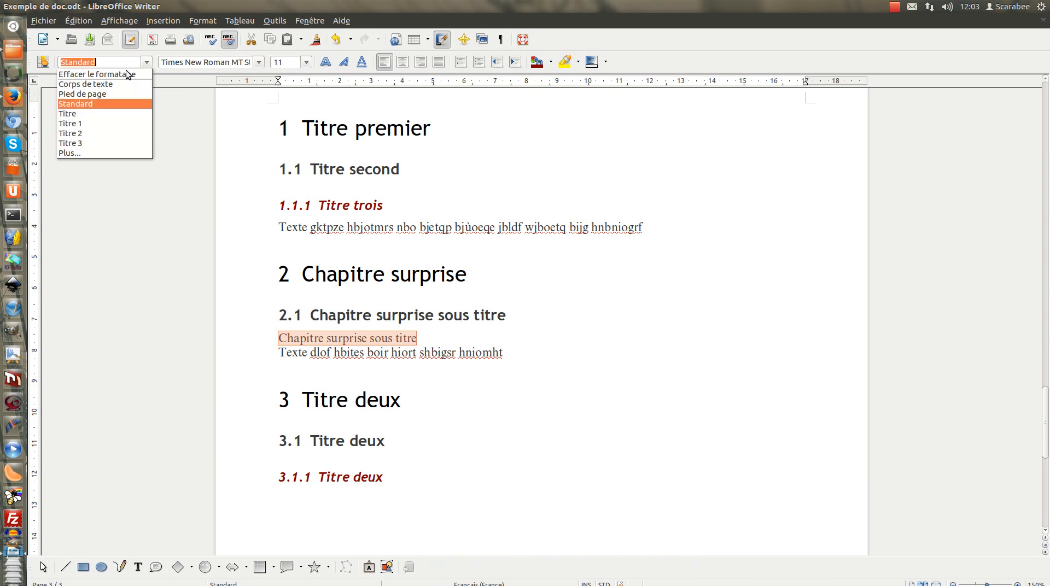
{"action": "left_click", "coordinate": [84, 139]}
{"action": "left_click", "coordinate": [534, 353]}
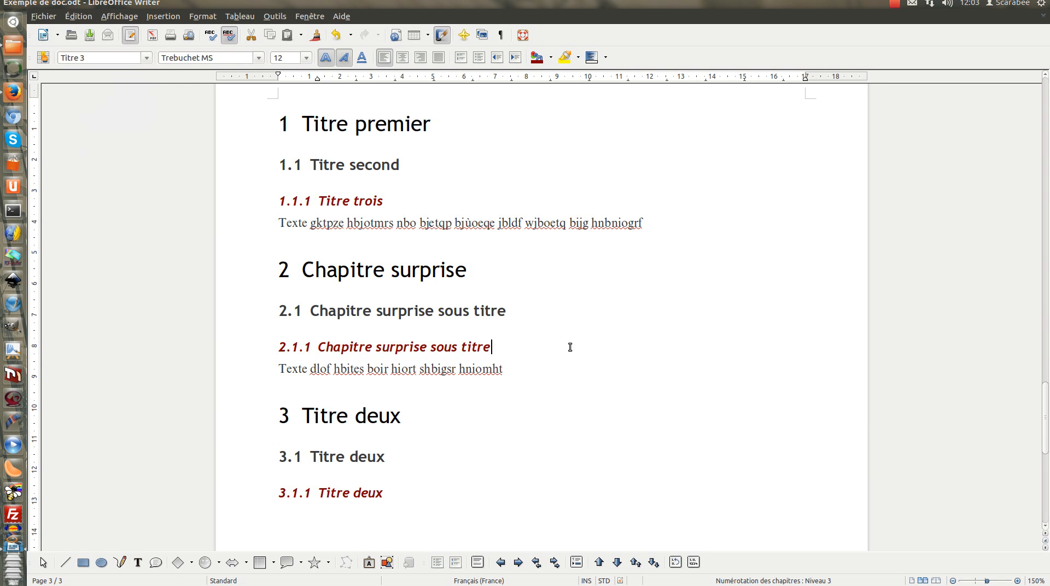
{"action": "scroll", "coordinate": [537, 414], "scroll_direction": "down", "scroll_amount": 3}
{"action": "scroll", "coordinate": [536, 410], "scroll_direction": "up", "scroll_amount": 1}
{"action": "scroll", "coordinate": [536, 410], "scroll_direction": "up", "scroll_amount": 2}
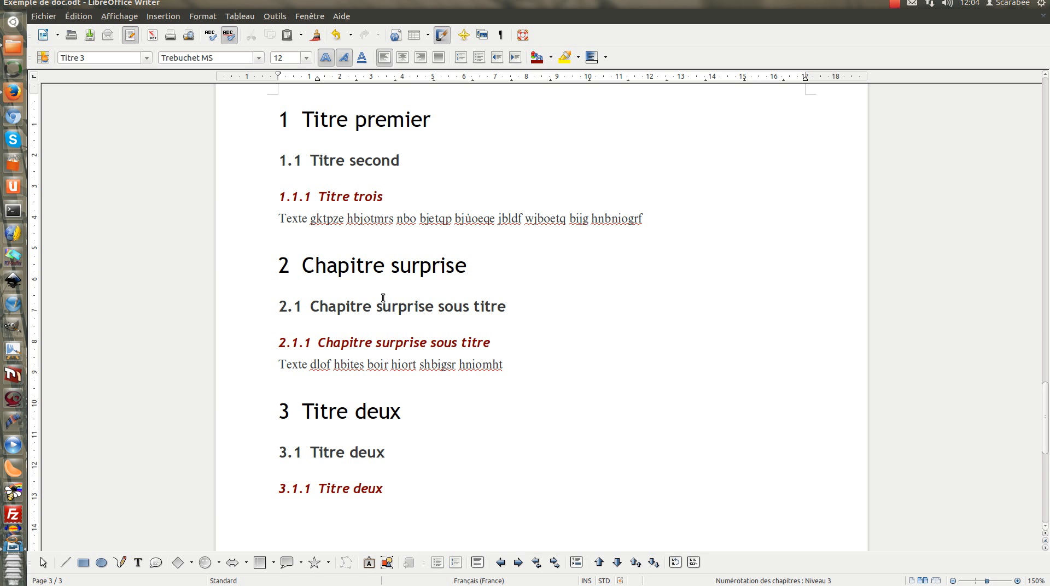
Open the Titre 1 paragraph style for modification and set its font size to 130%
{"action": "key", "text": "F11"}
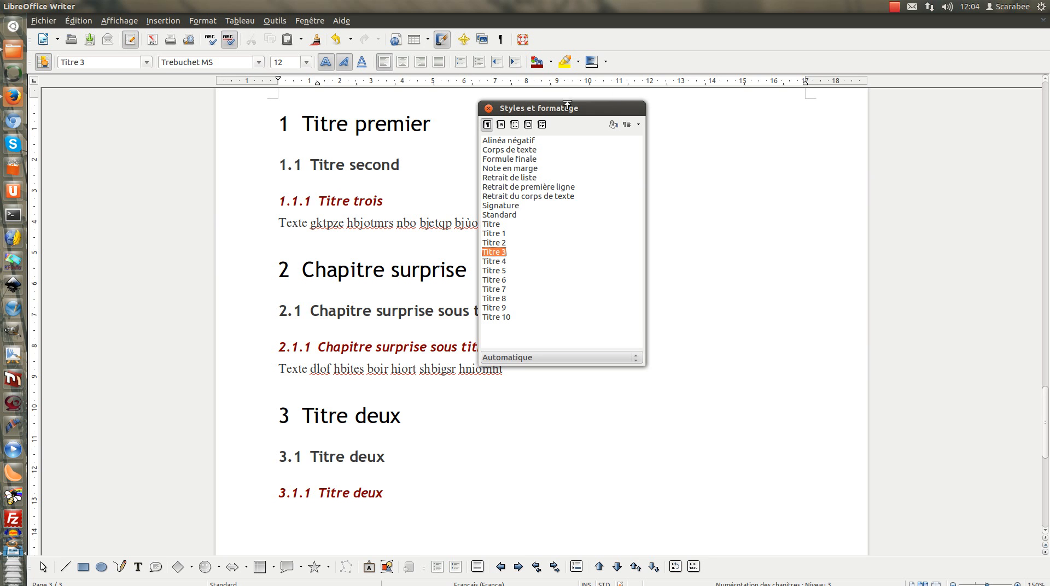
{"action": "left_click_drag", "start_coordinate": [560, 109], "coordinate": [584, 106]}
{"action": "left_click", "coordinate": [523, 231]}
{"action": "right_click", "coordinate": [524, 235]}
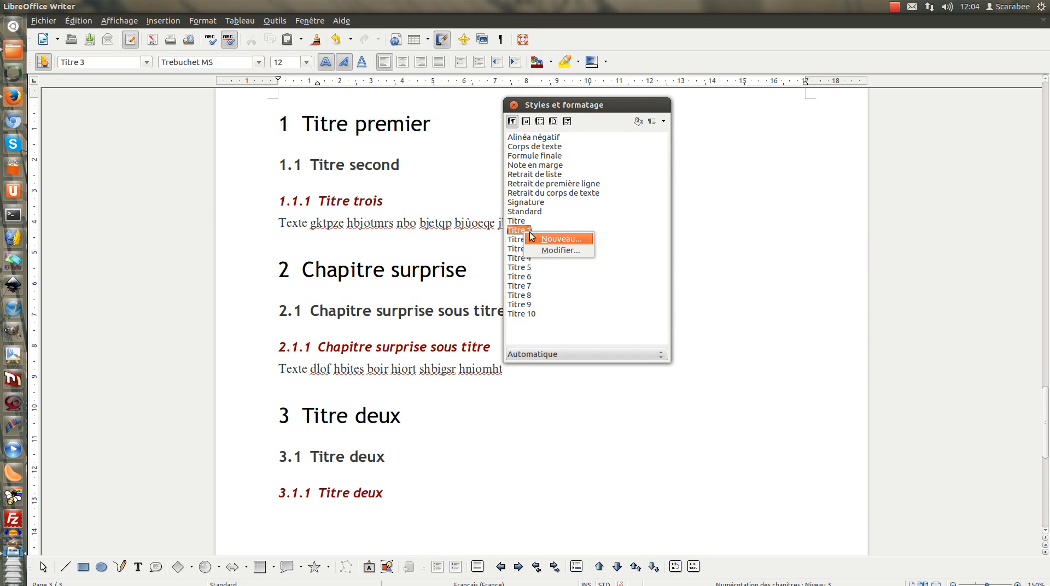
{"action": "left_click", "coordinate": [542, 251]}
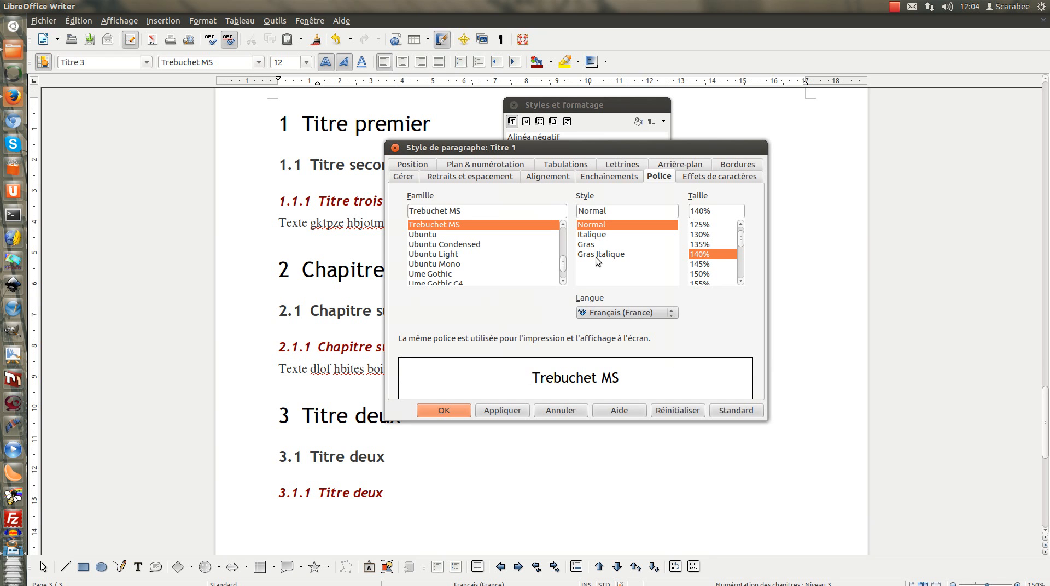
{"action": "left_click", "coordinate": [701, 235]}
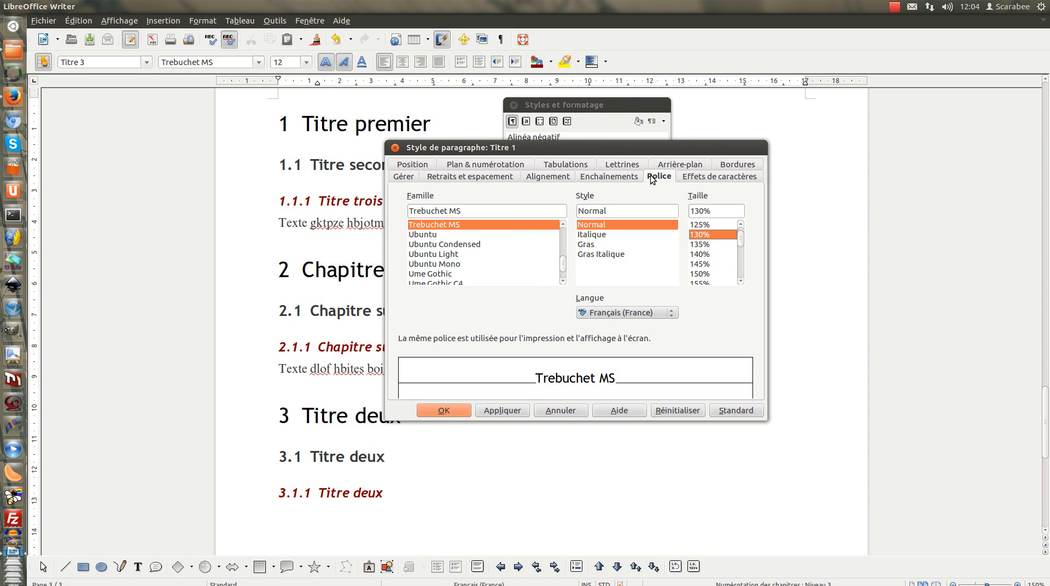
Set the font colour of the Titre 1 style to Gris 40%
{"action": "left_click", "coordinate": [694, 179]}
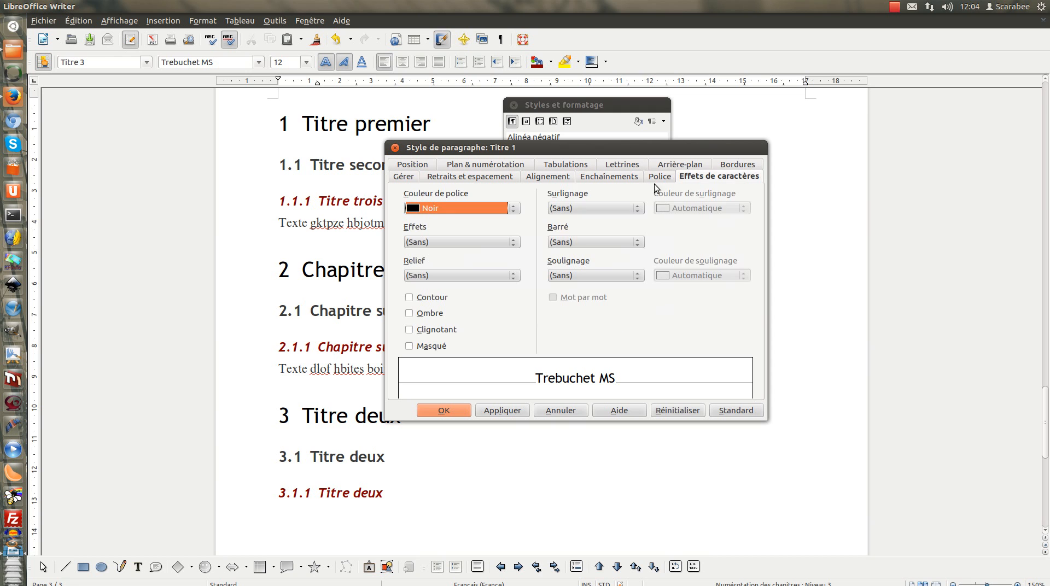
{"action": "left_click", "coordinate": [514, 211]}
{"action": "scroll", "coordinate": [457, 254], "scroll_direction": "down", "scroll_amount": 10}
{"action": "scroll", "coordinate": [455, 253], "scroll_direction": "up", "scroll_amount": 5}
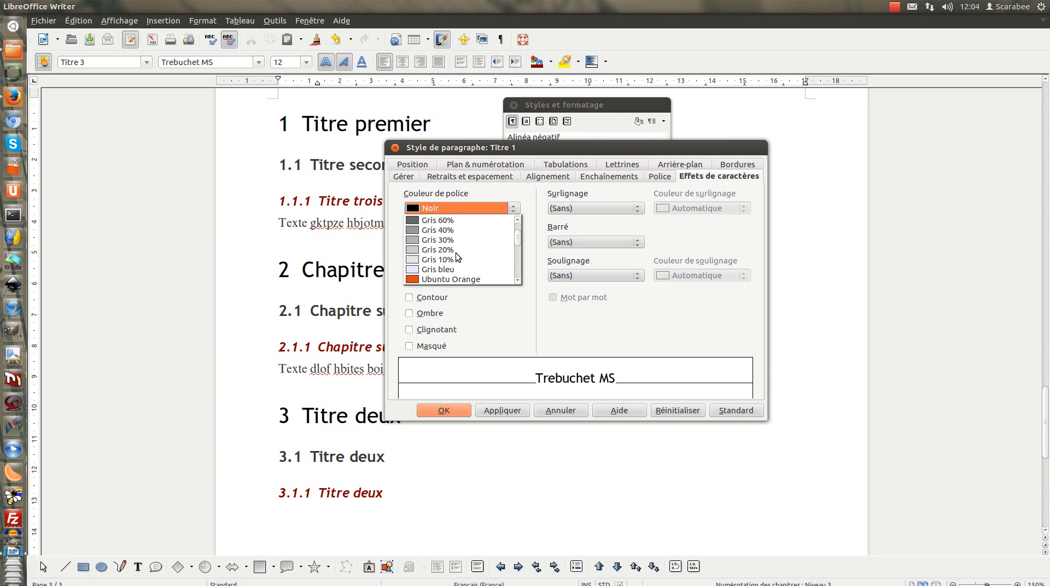
{"action": "left_click", "coordinate": [438, 230]}
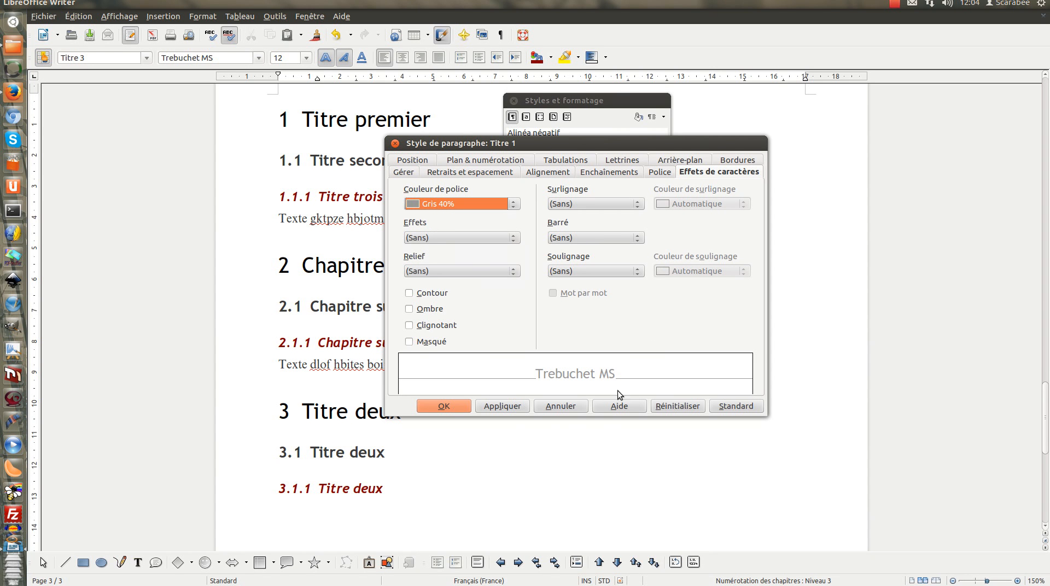